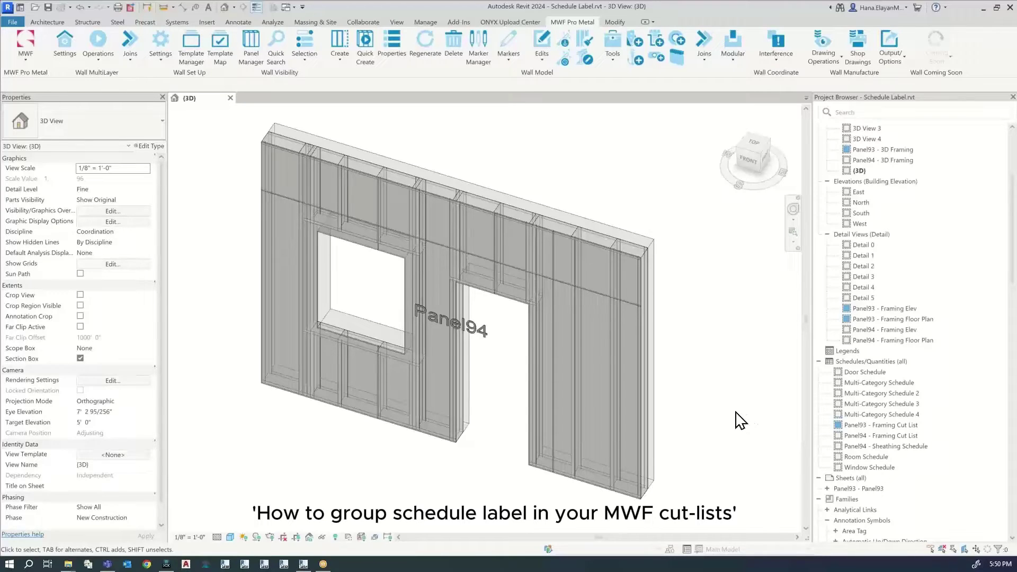
- Inspect the Panel94 studs' labels, finding S1, S2, S3 and end verticals E1, E2
left_click(576, 408)
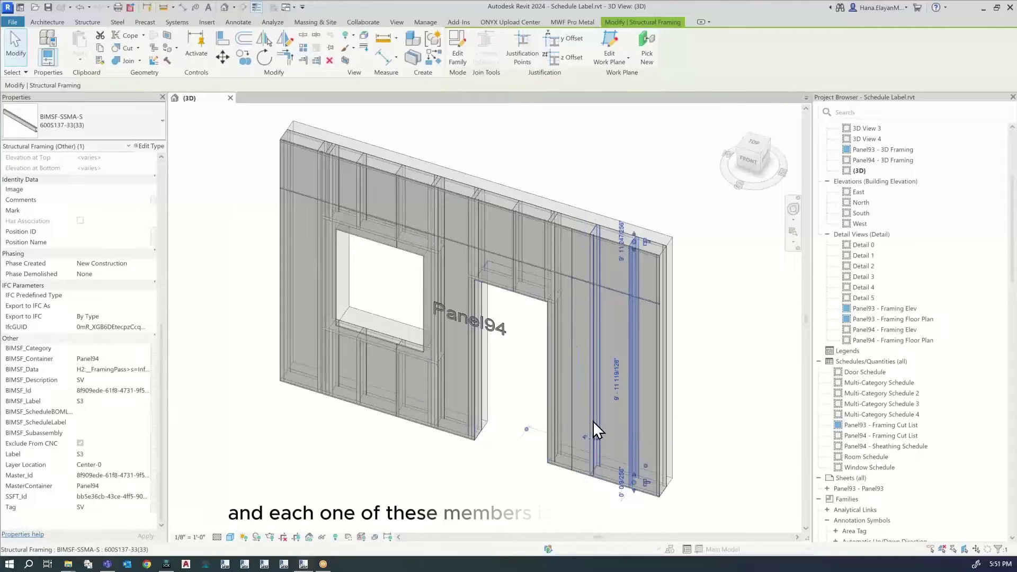
left_click(444, 405)
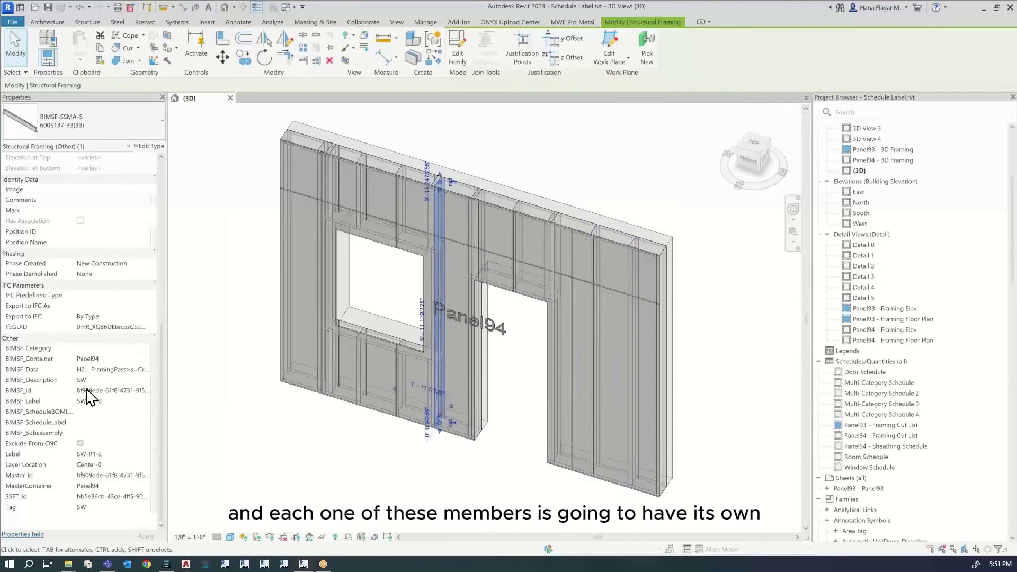
left_click(319, 333)
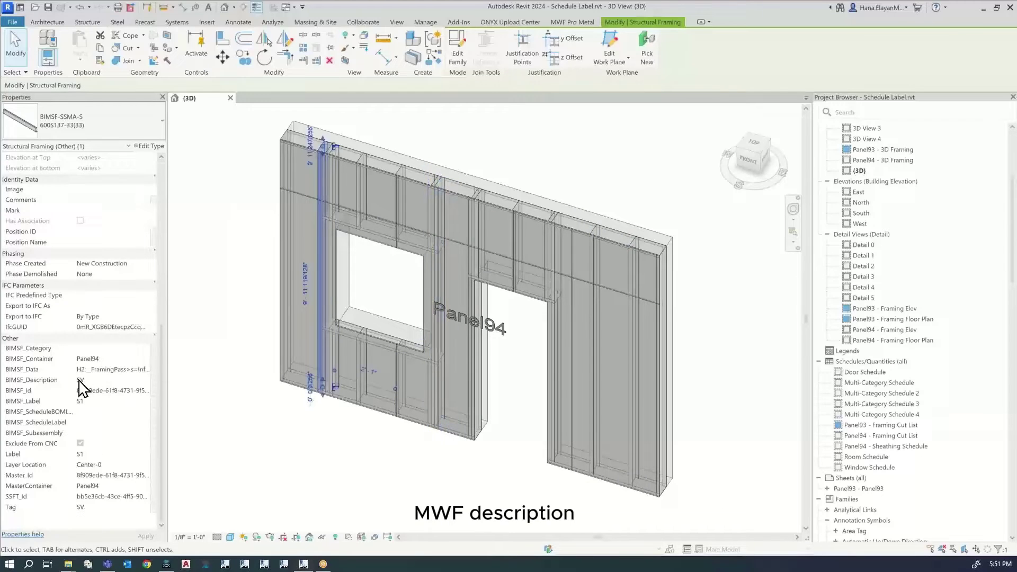
left_click(593, 355)
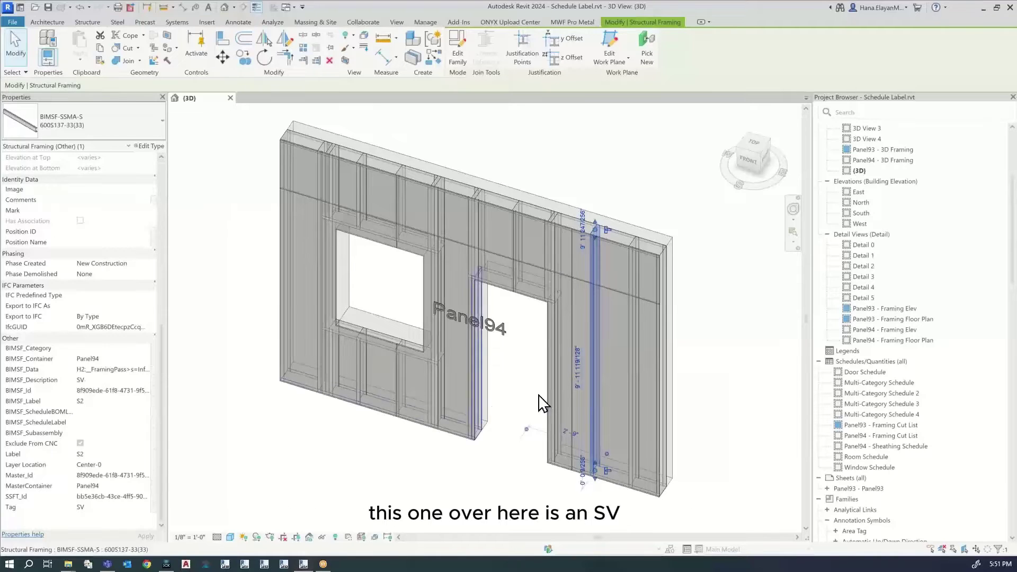
left_click(637, 400)
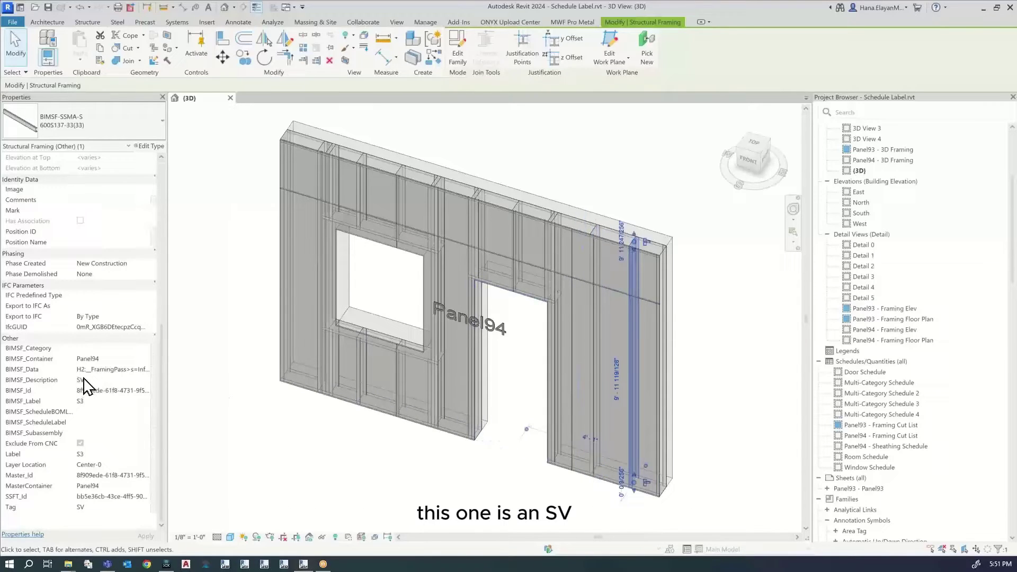
left_click(316, 337)
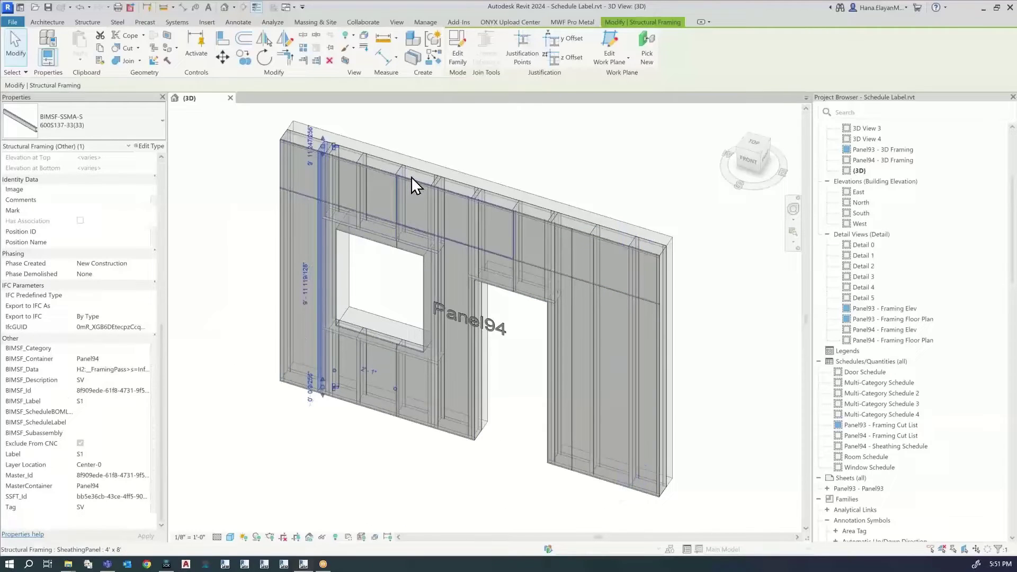
left_click(283, 286)
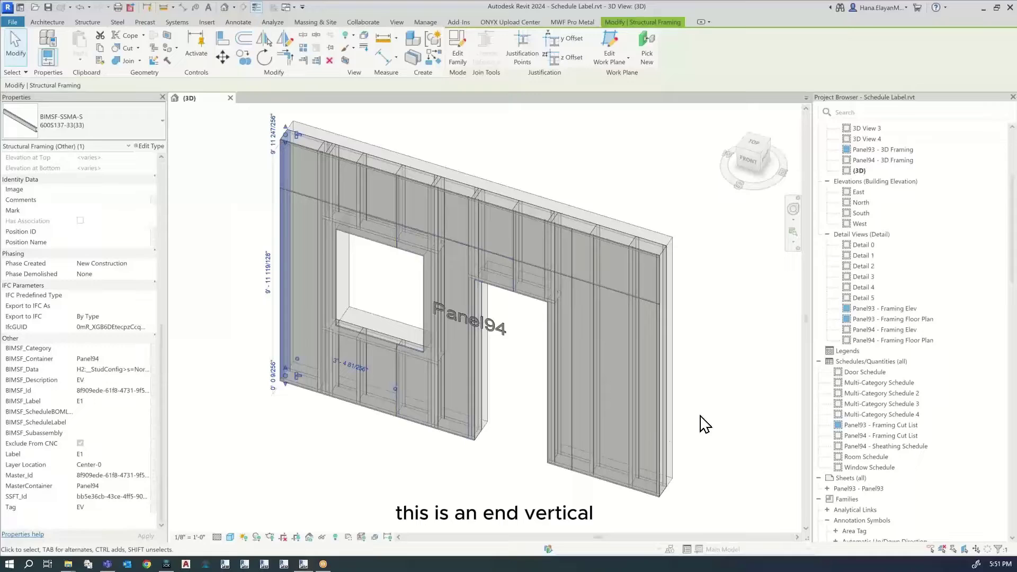
left_click(660, 427)
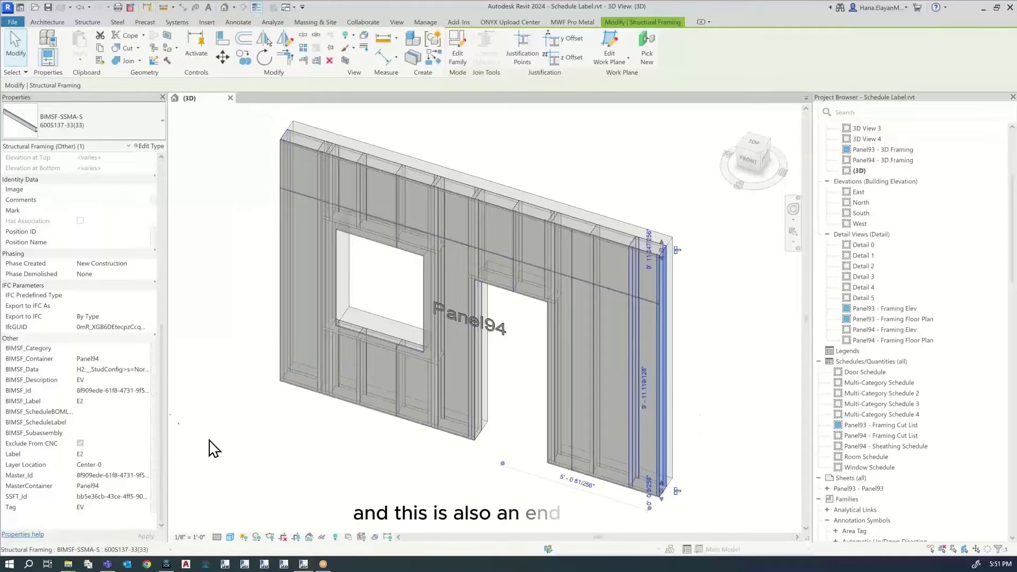
- Re-check studs S3, S2 and S1 to compare their BIMSF_Label values, ending on an S2 stud
left_click(631, 430)
left_click(594, 429)
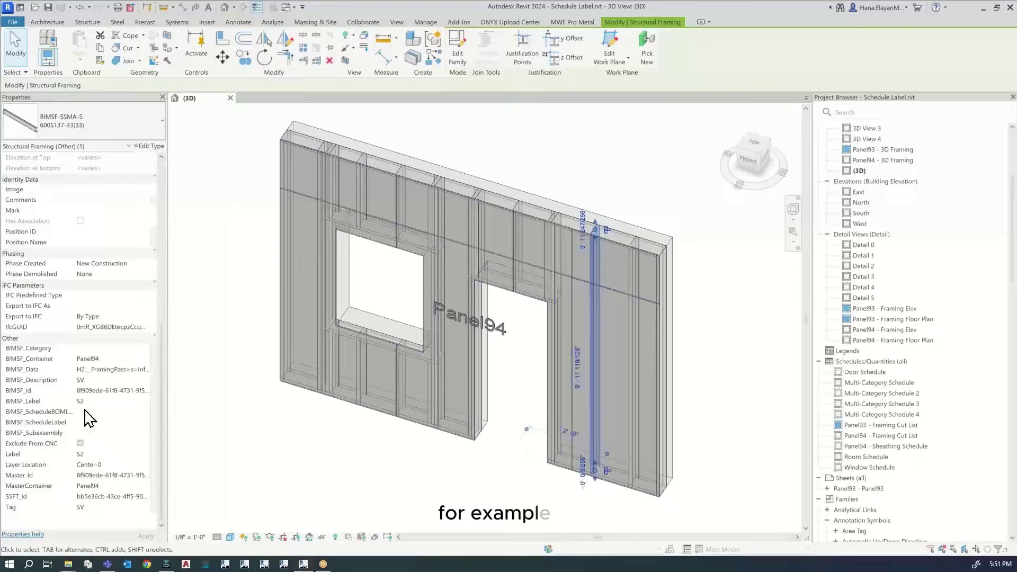
left_click(633, 456)
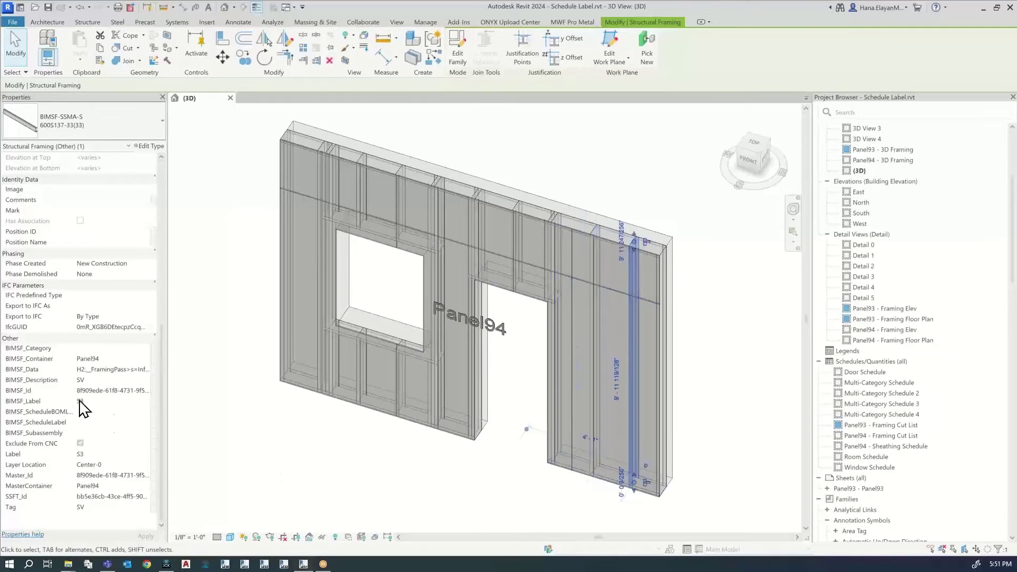
left_click(315, 337)
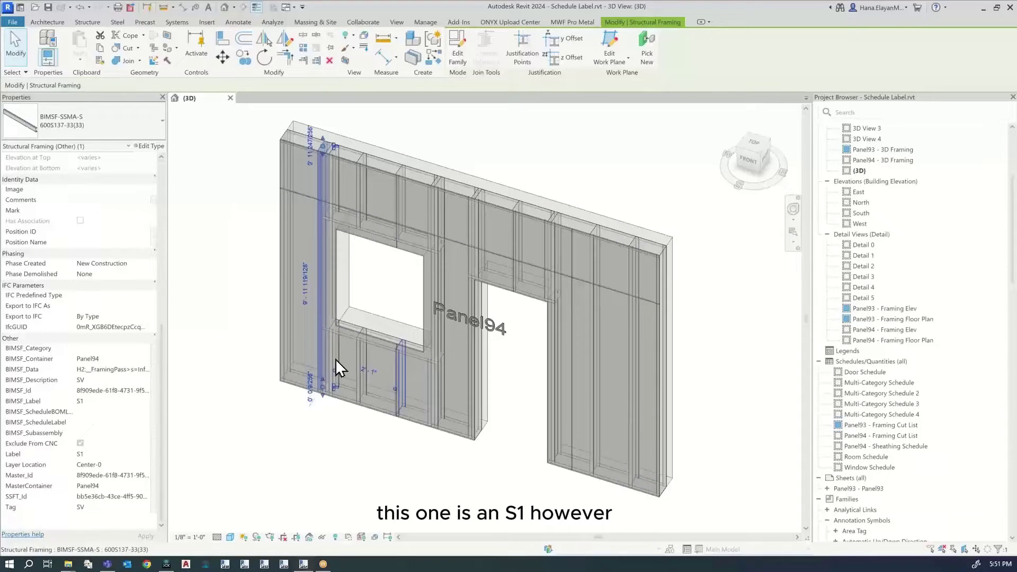
left_click(594, 417)
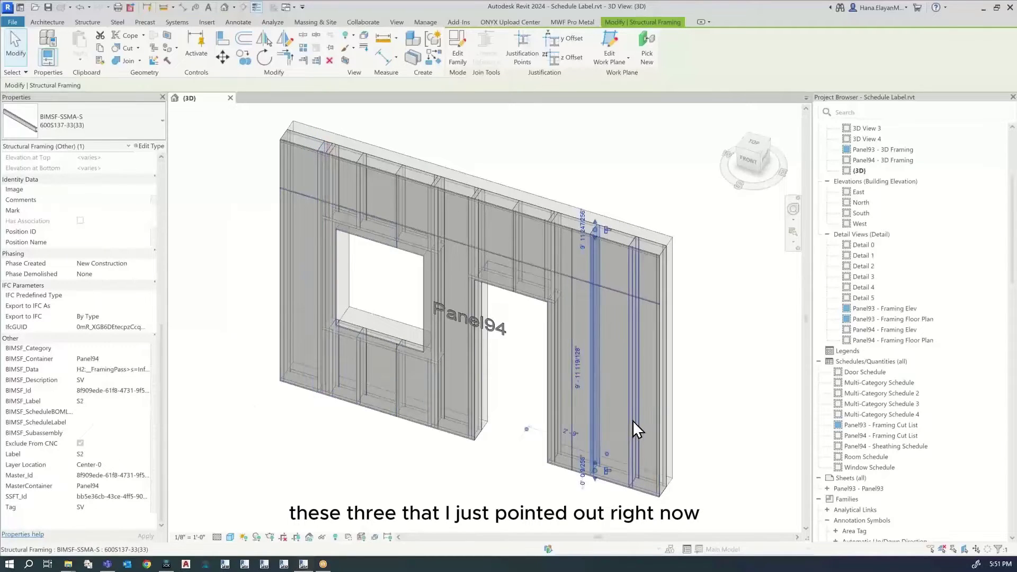
left_click(633, 420)
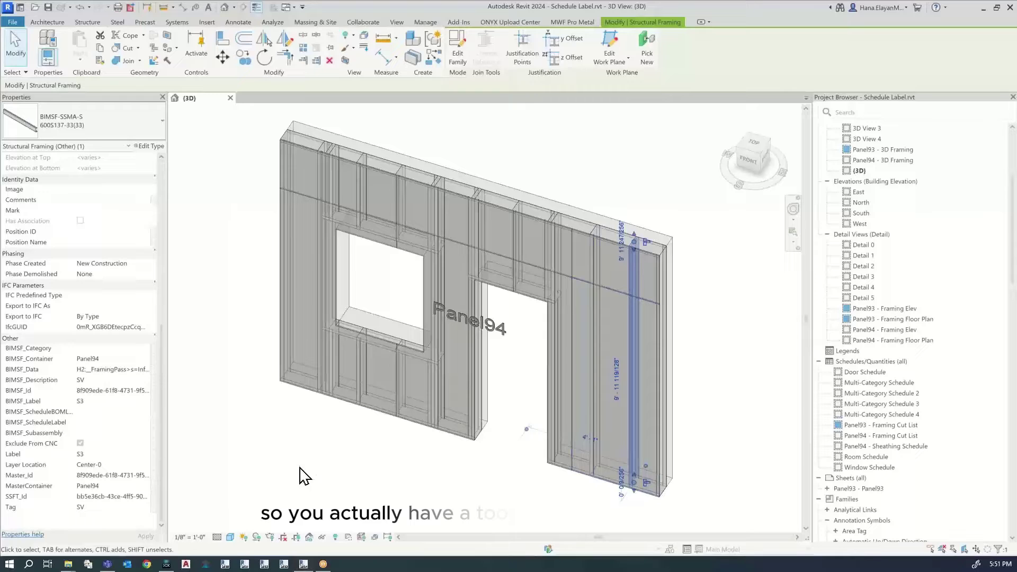
left_click(596, 404)
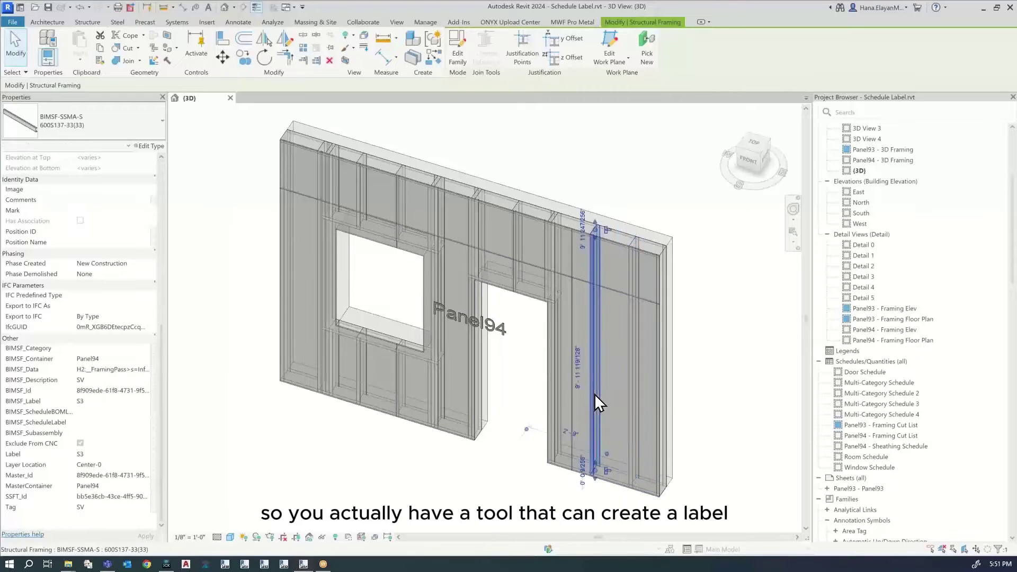
left_click(316, 340)
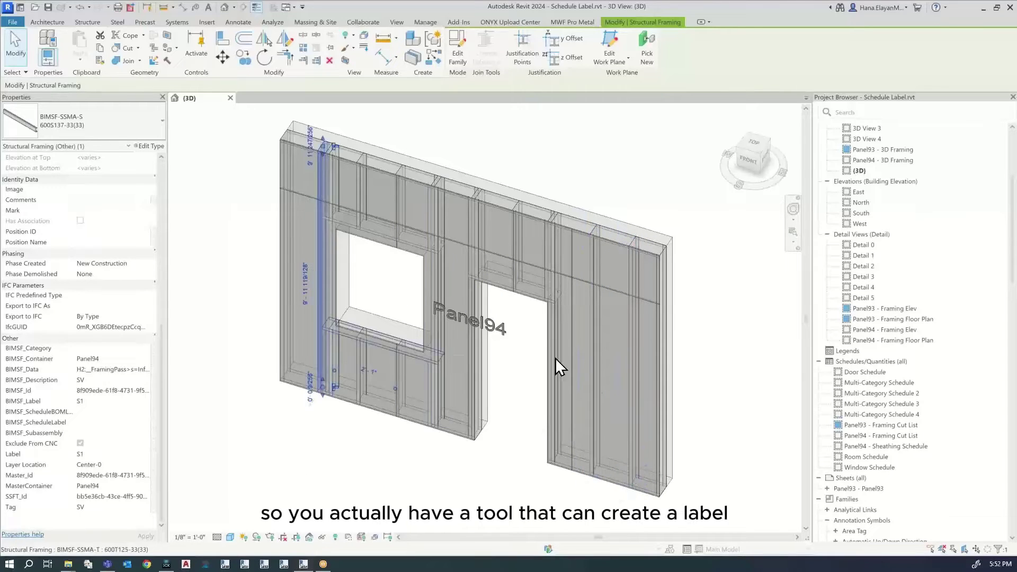
left_click(646, 371)
left_click(598, 368)
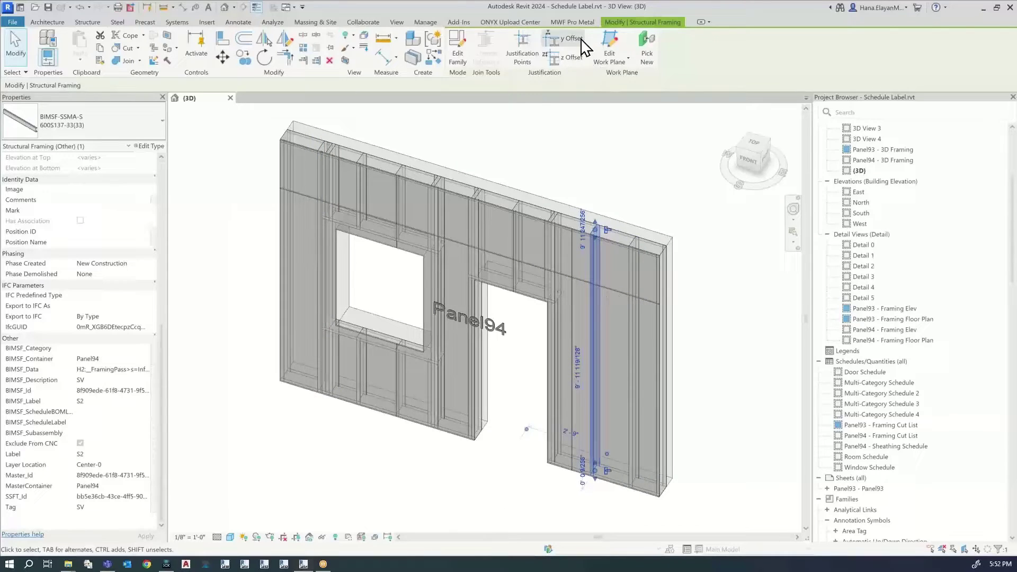
- Open MWF Pro Metal's Add Schedule Label and choose Distribution Strategy Type A
left_click(572, 21)
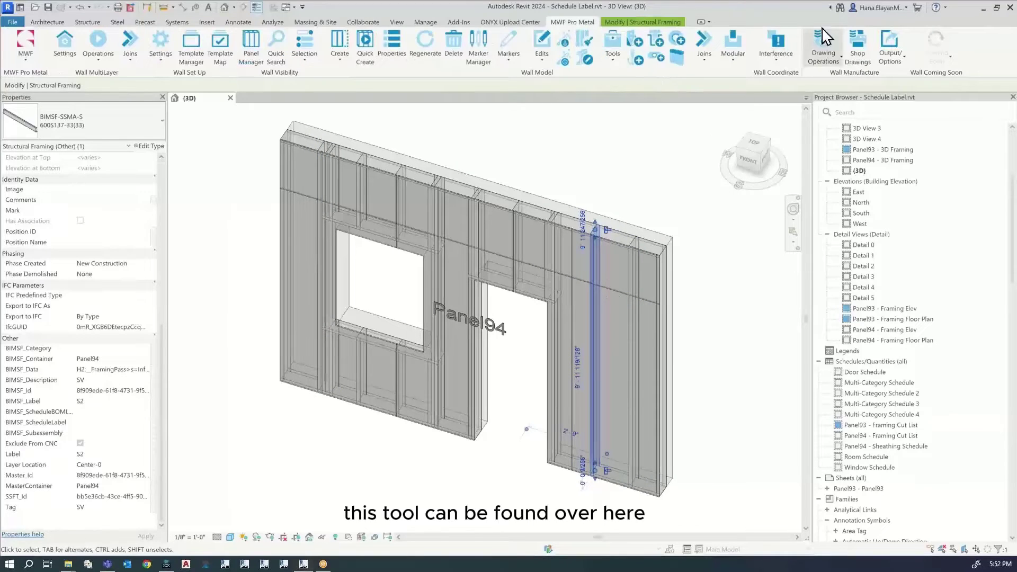
left_click(842, 65)
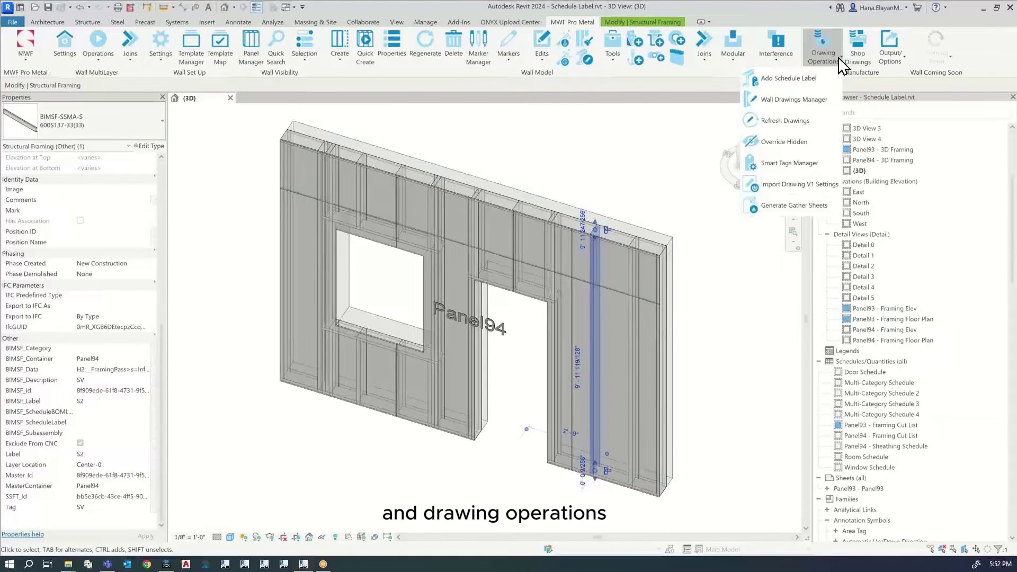
left_click(782, 86)
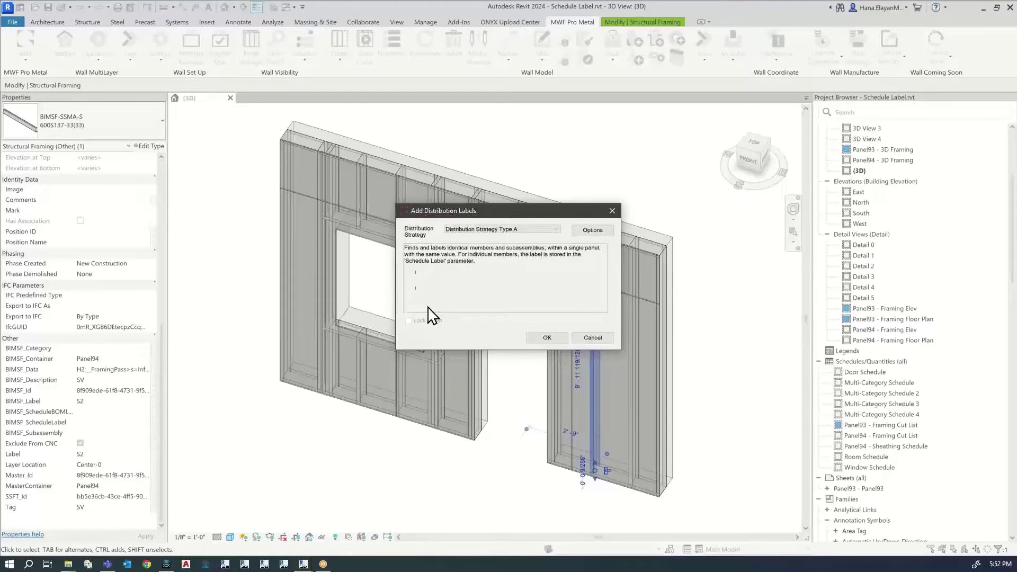
left_click(470, 231)
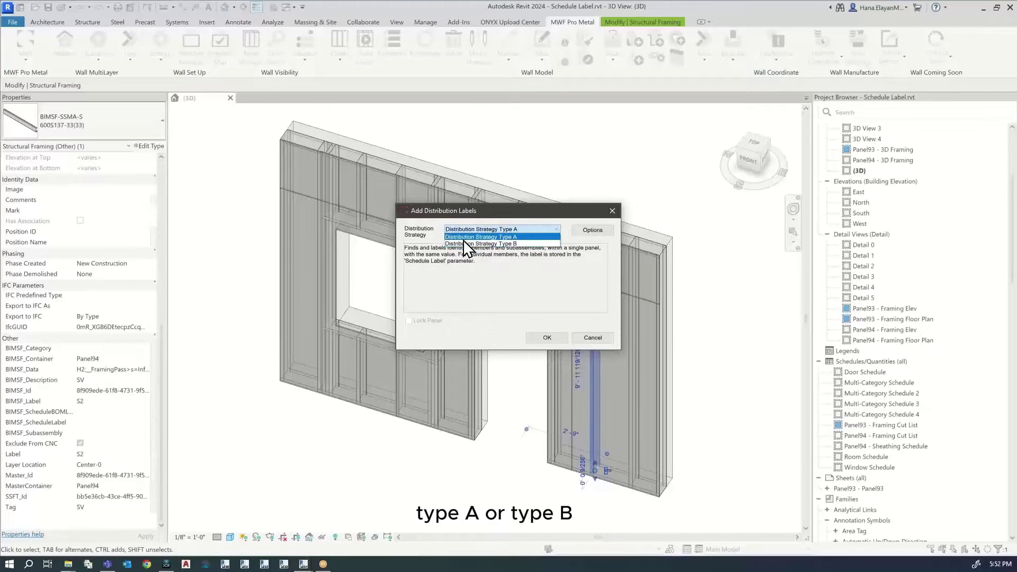
left_click(472, 237)
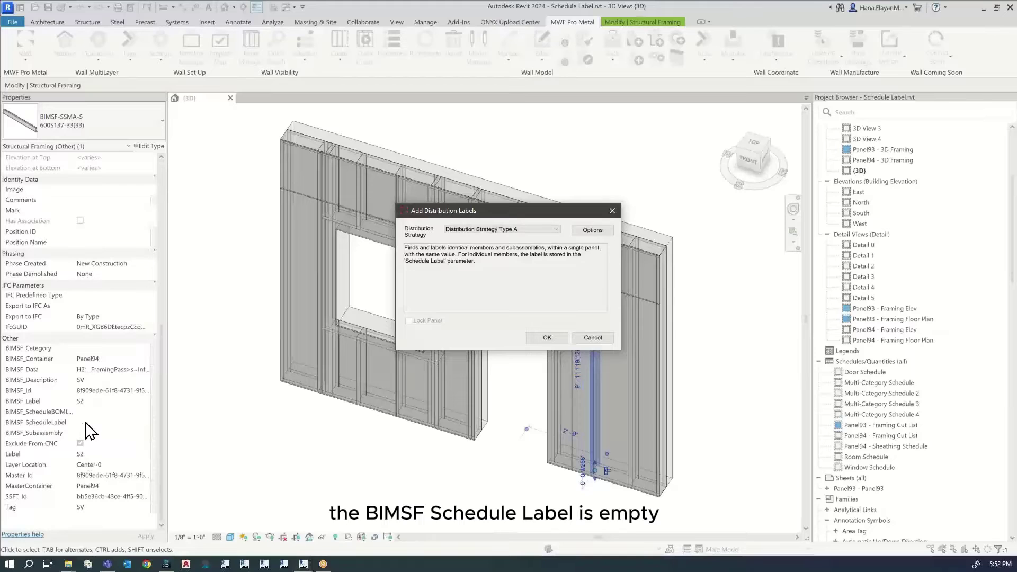
- Apply the distribution labels and confirm studs S1, S2 and S3 show BIMSF_ScheduleLabel C0
left_click(548, 338)
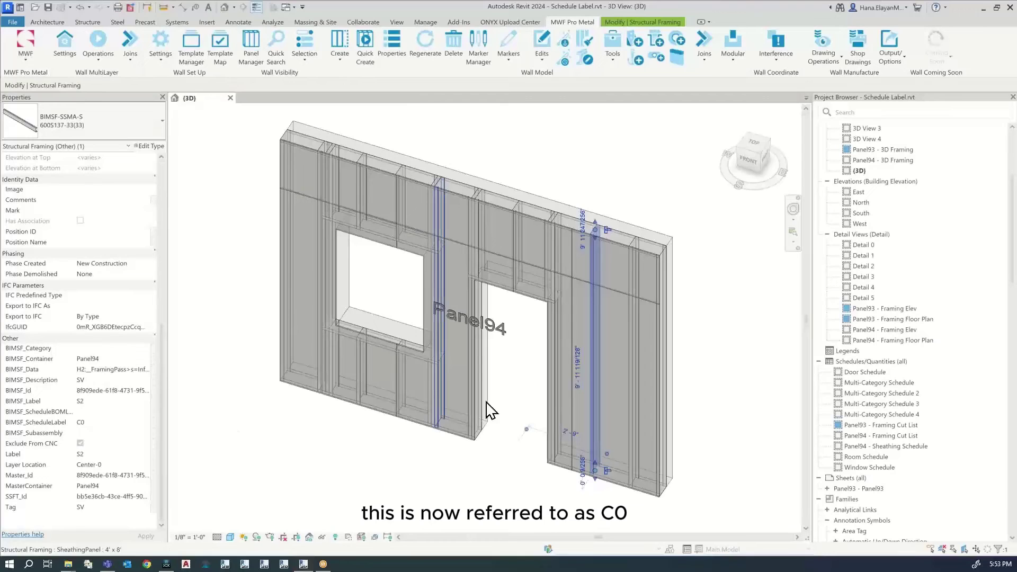
left_click(631, 401)
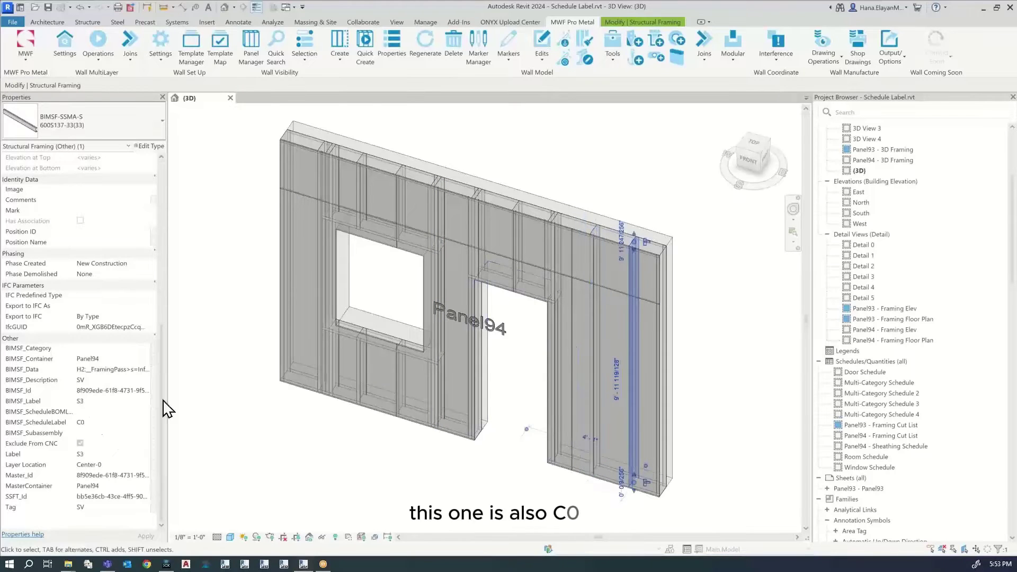
left_click(318, 355)
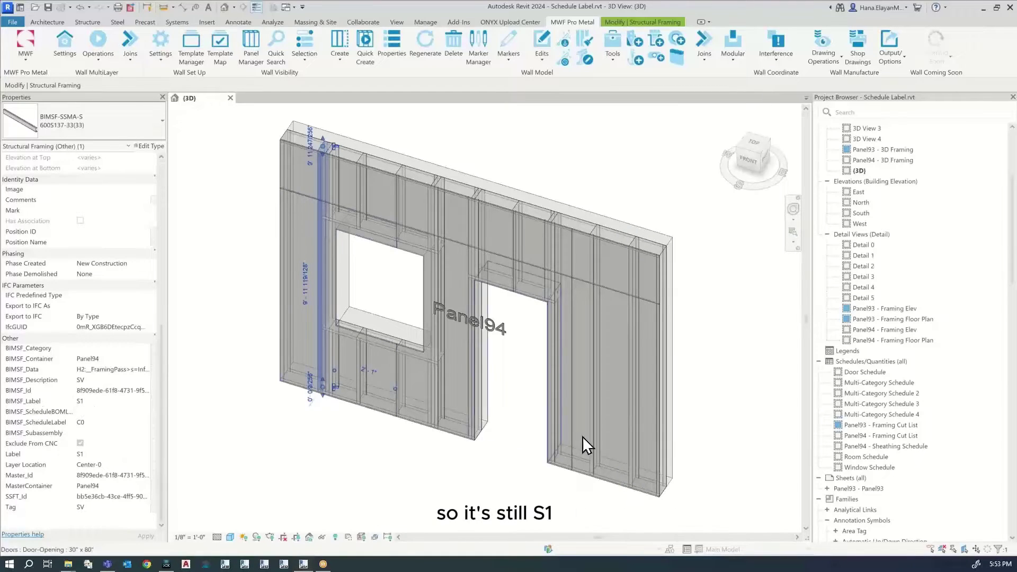
left_click(596, 434)
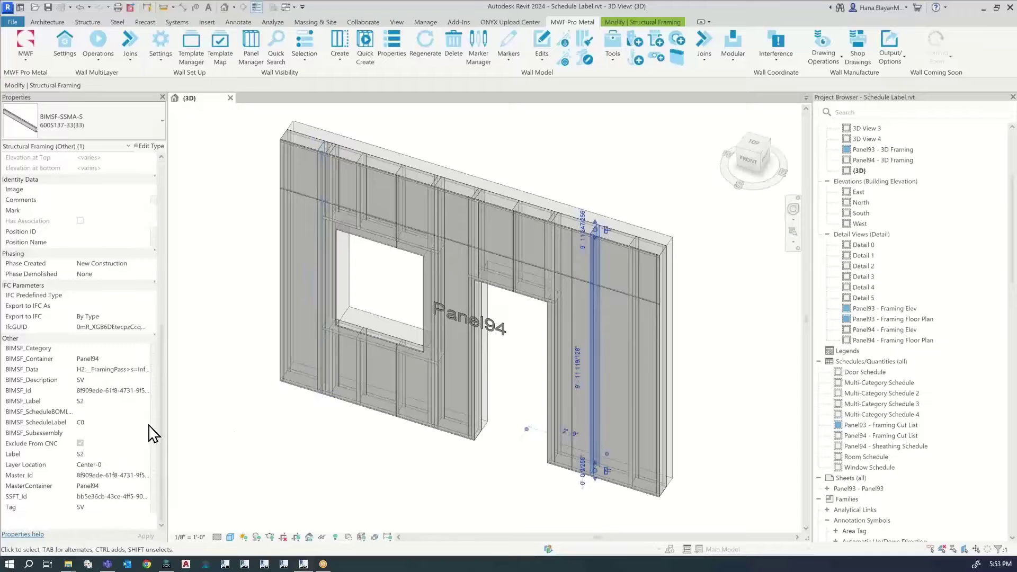
left_click(629, 419)
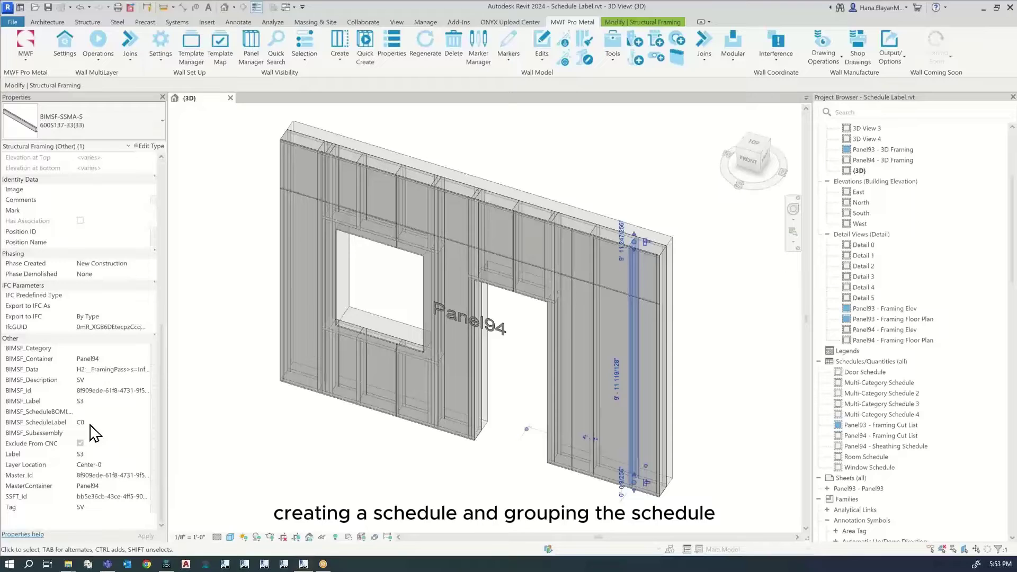
scroll(901, 381, "down", 2)
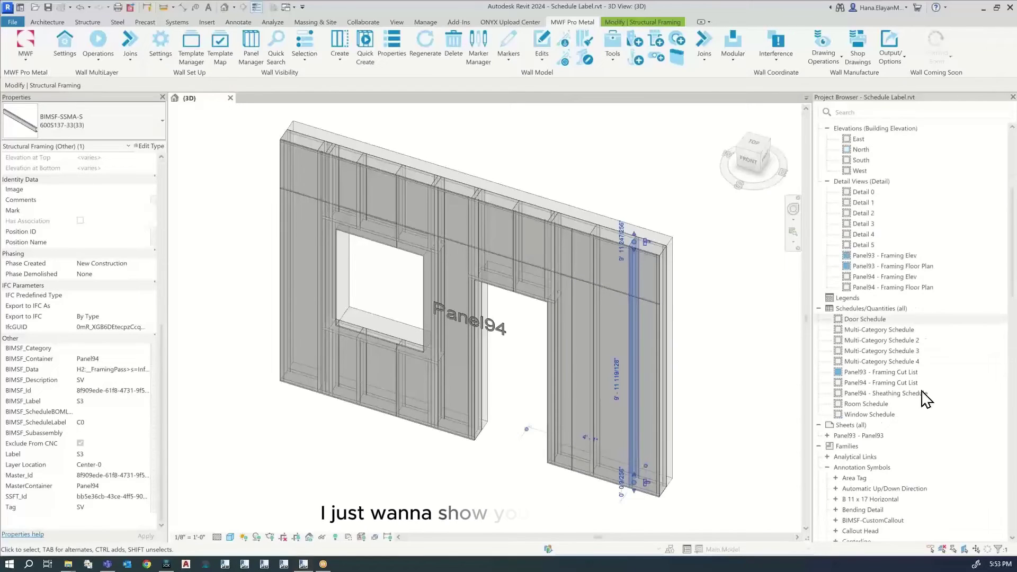
left_click(853, 437)
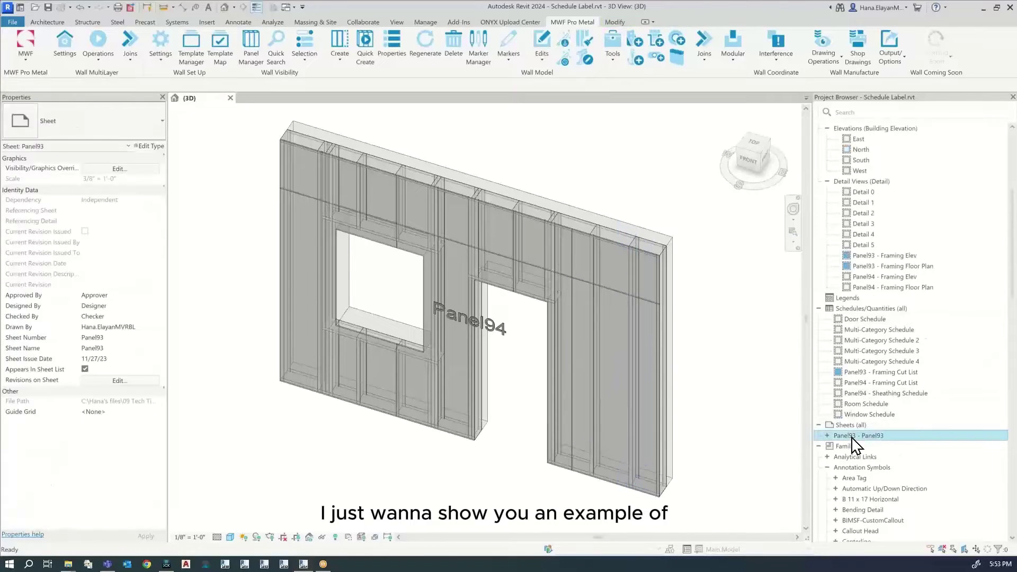
double_click(853, 437)
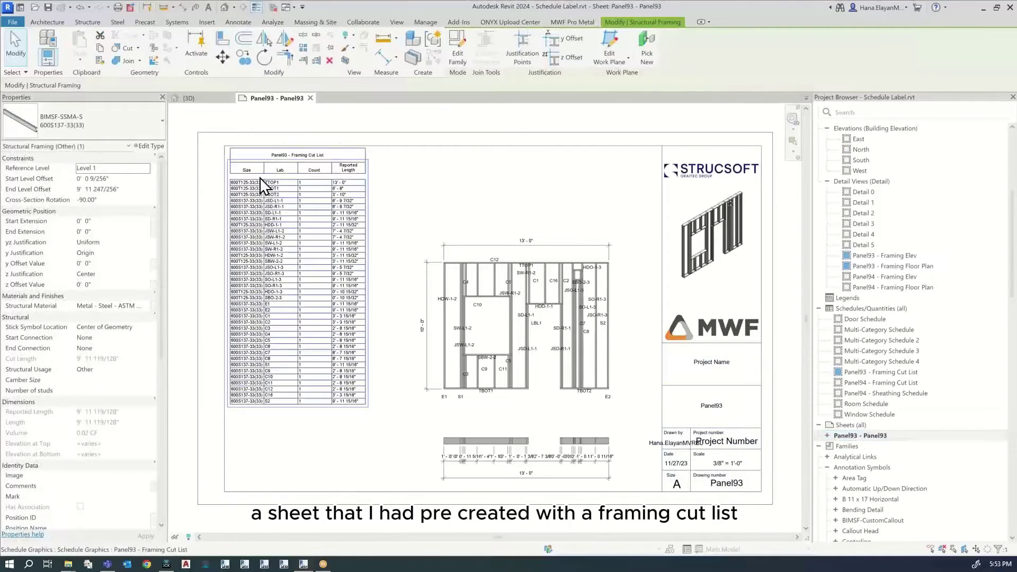
scroll(261, 182, "up", 5)
mouse_move(336, 288)
middle_mouse_down()
mouse_move(336, 245)
mouse_move(343, 272)
mouse_move(325, 261)
middle_mouse_up()
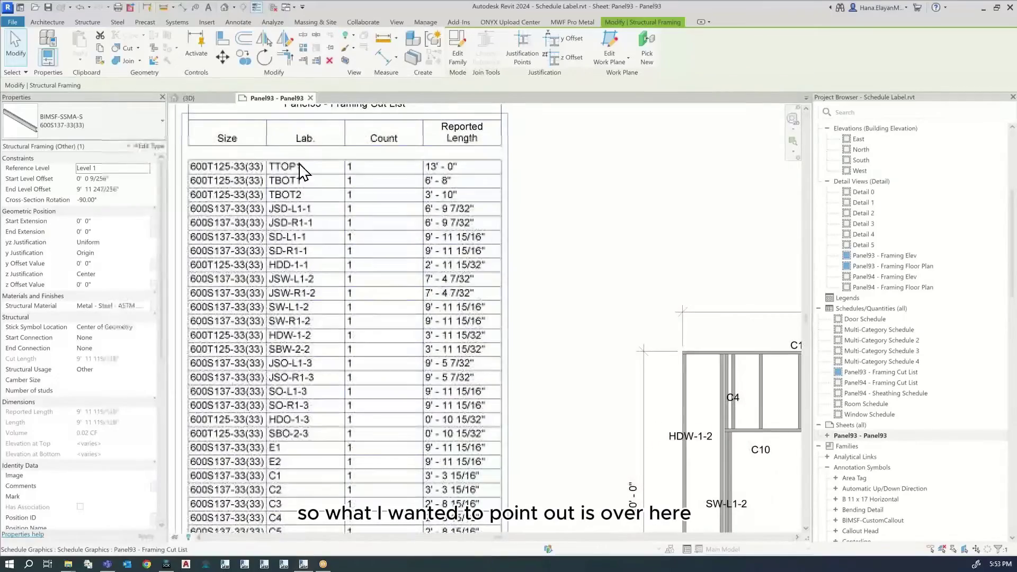
middle_click_drag(312, 334, 299, 204)
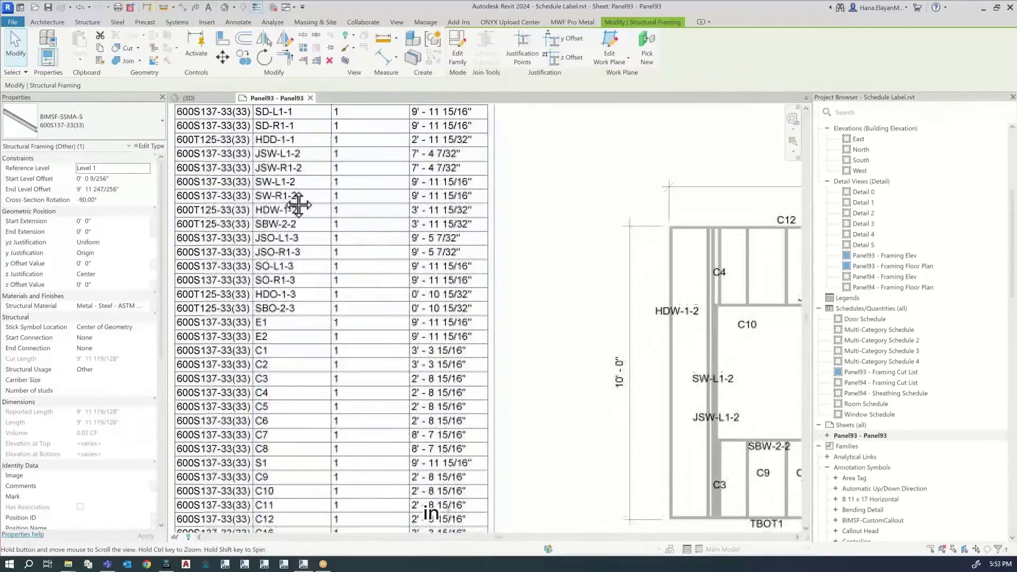
mouse_move(281, 359)
middle_mouse_down()
mouse_move(291, 351)
mouse_move(294, 291)
mouse_move(266, 259)
middle_mouse_up()
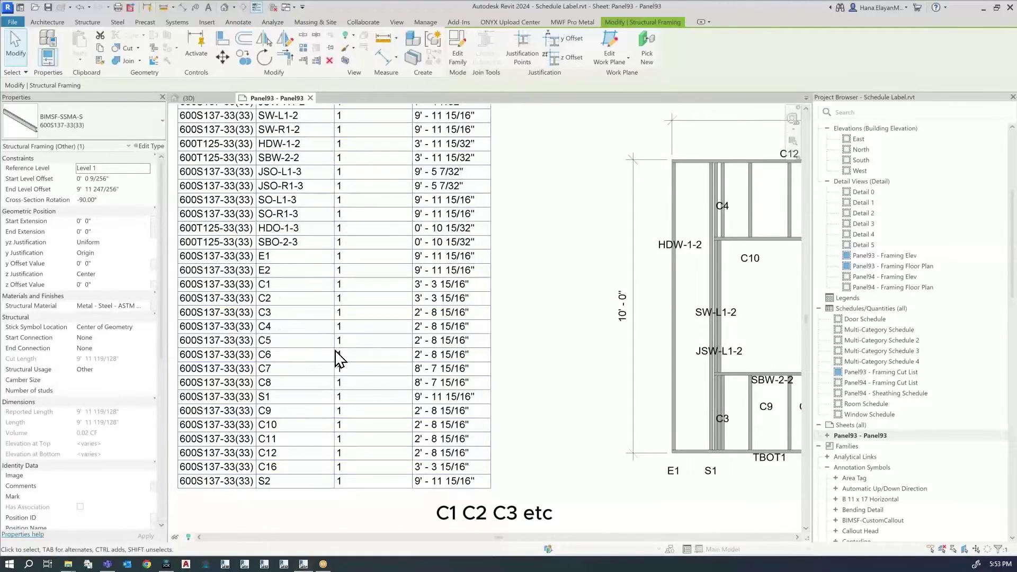
middle_click_drag(355, 391, 352, 431)
middle_click_drag(348, 202, 352, 311)
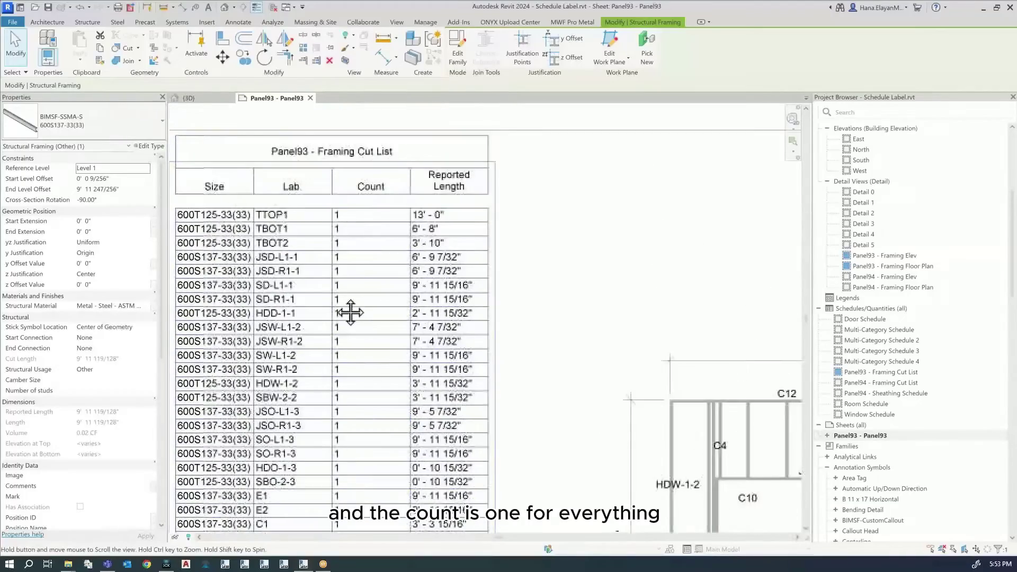
middle_click_drag(342, 527, 345, 456)
middle_click_drag(357, 345, 356, 288)
middle_click_drag(318, 496, 318, 358)
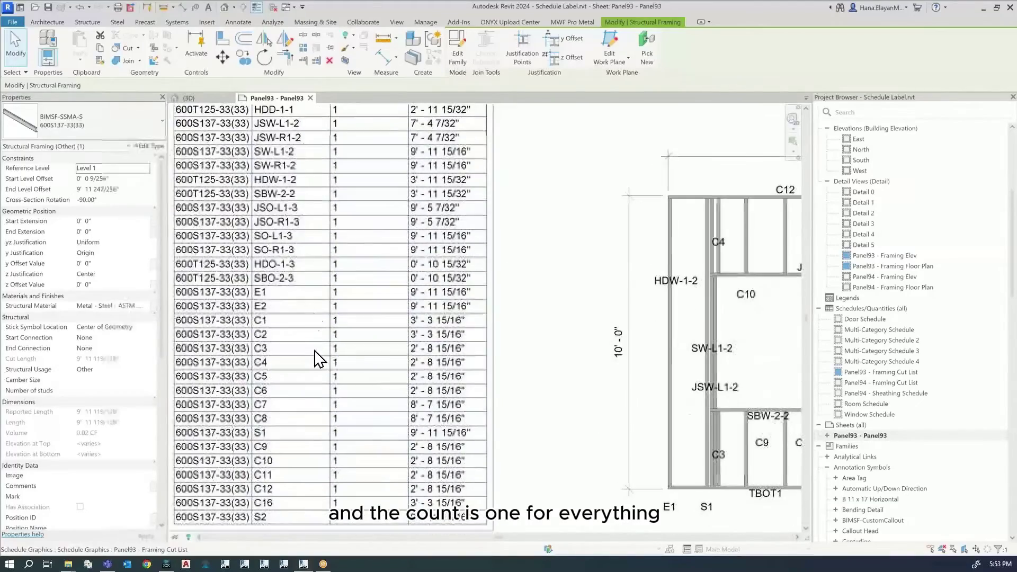
middle_click_drag(332, 306, 333, 344)
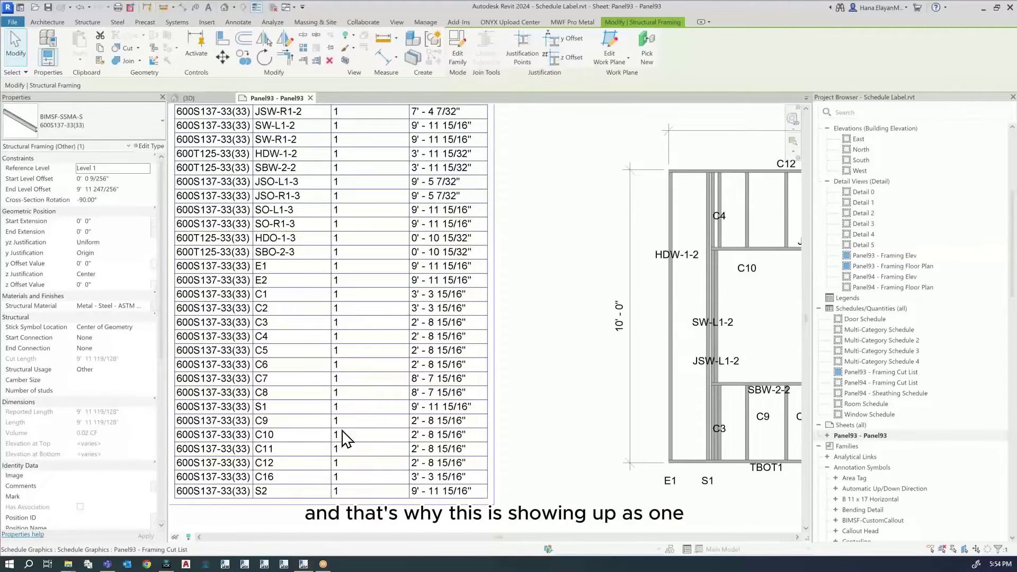
scroll(346, 455, "down", 2)
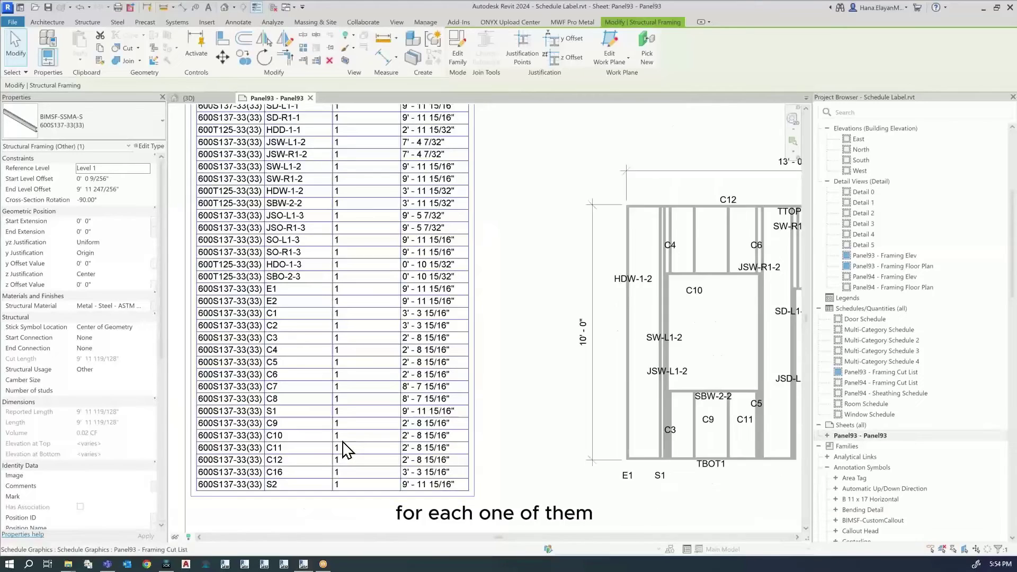
scroll(346, 364, "down", 3)
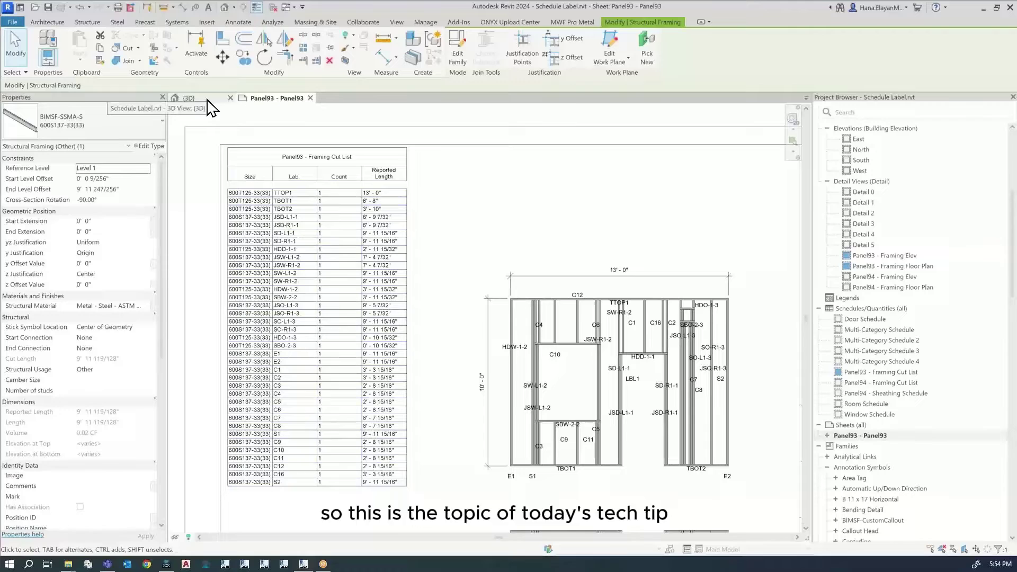
- From Panel94's 3D view, open the Wall Drawing Settings for MWF Shops 11x17 (Default)
left_click(207, 100)
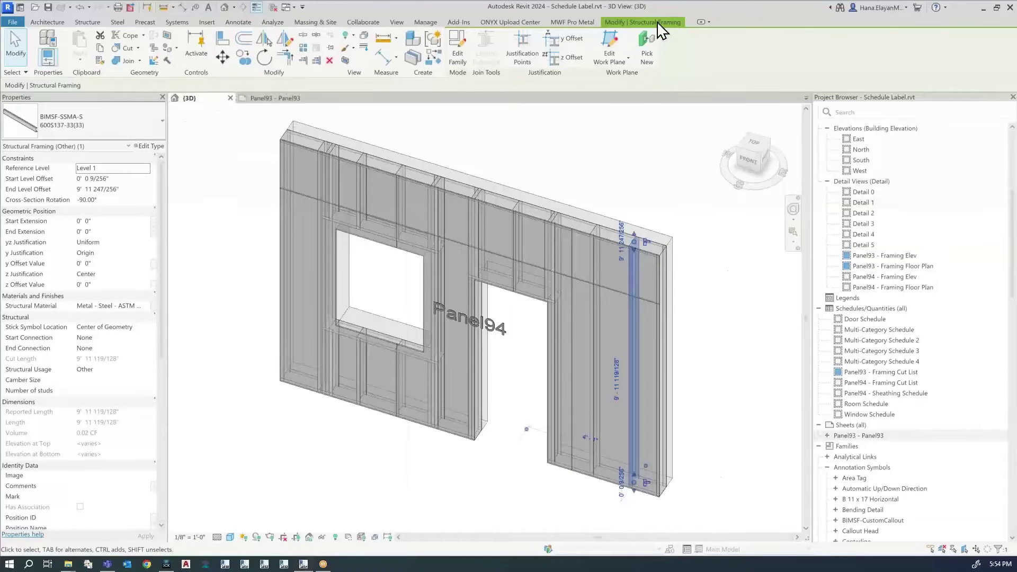
left_click(583, 23)
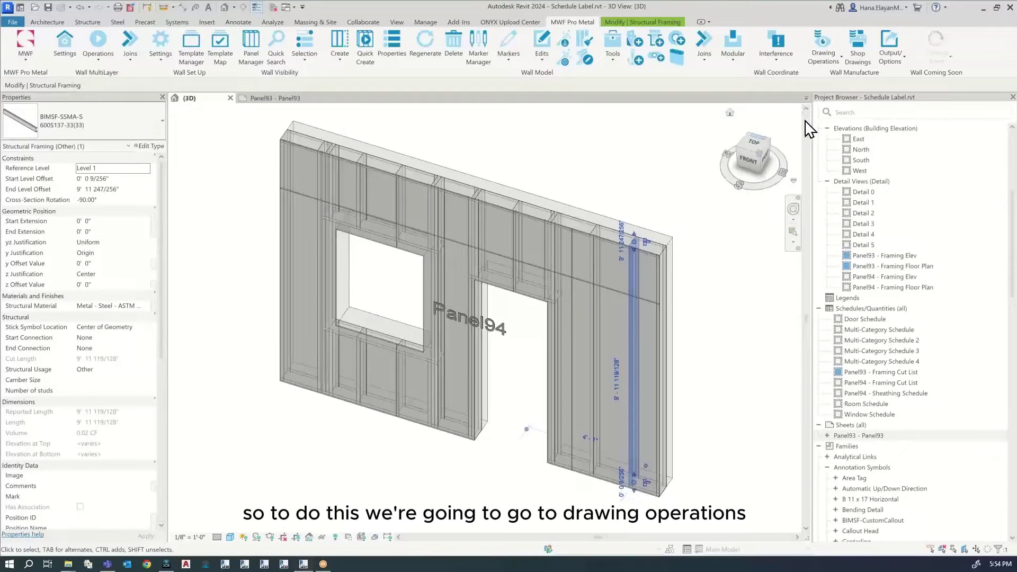
left_click(840, 64)
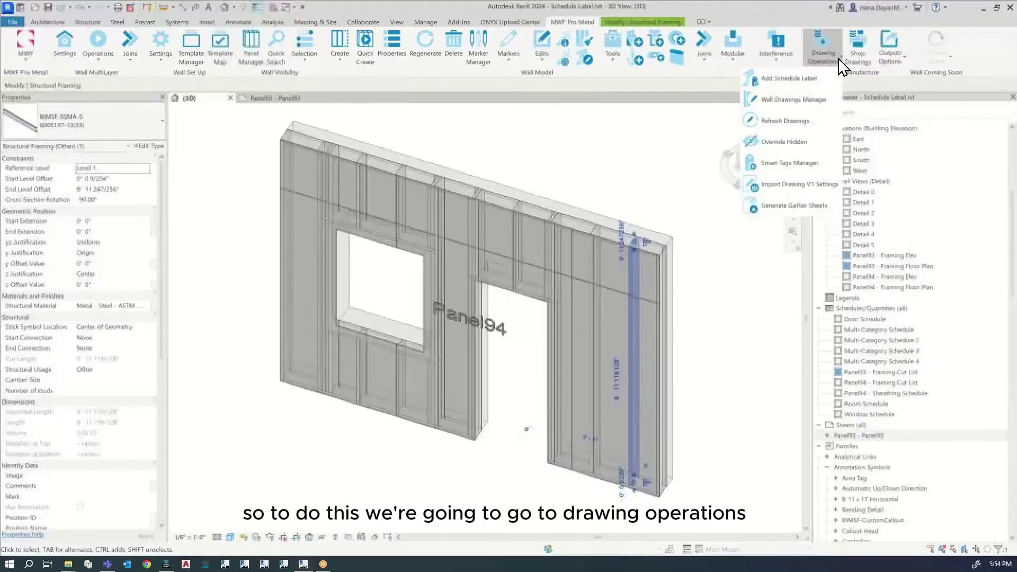
left_click(777, 99)
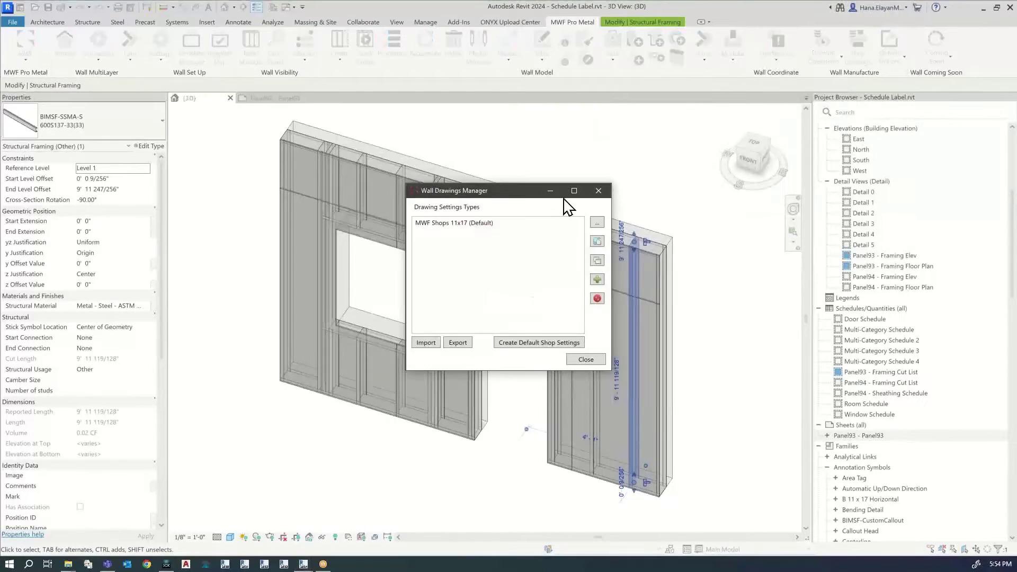
left_click(466, 222)
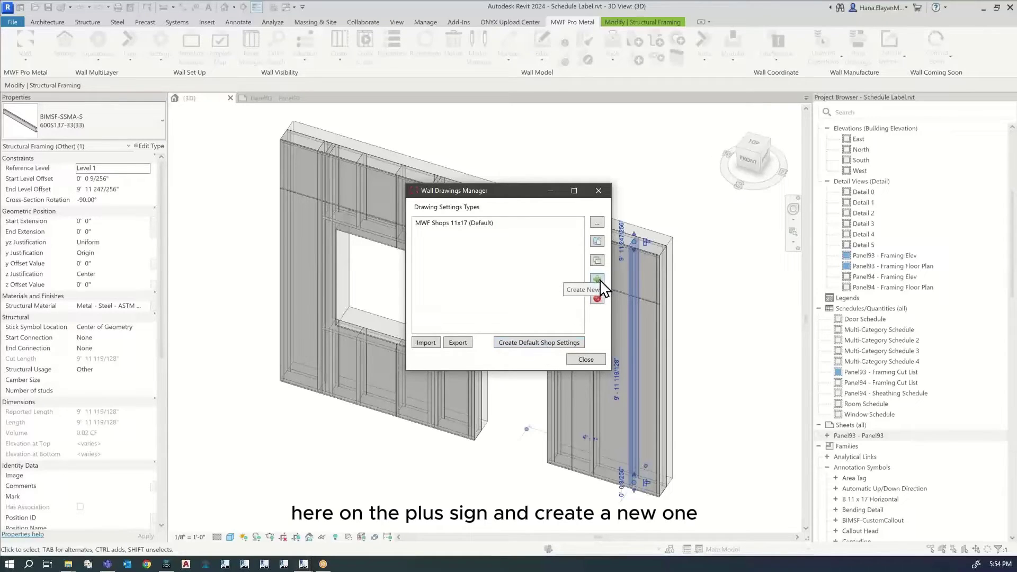
double_click(495, 223)
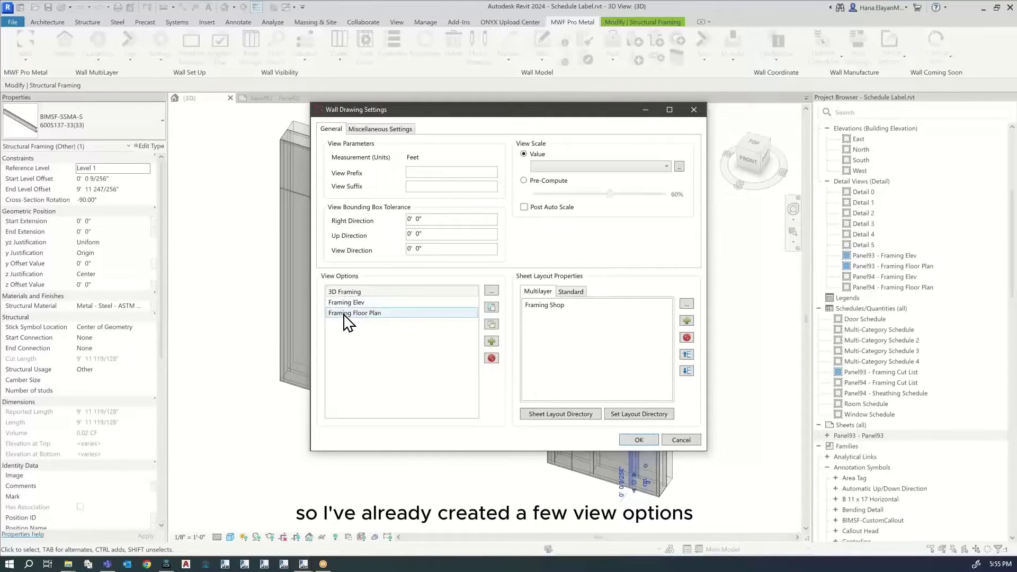
- Show the Standard sheet layouts and review the 3D Framing, Framing Elev and Framing Floor Plan views
left_click(568, 294)
left_click(538, 292)
left_click(583, 295)
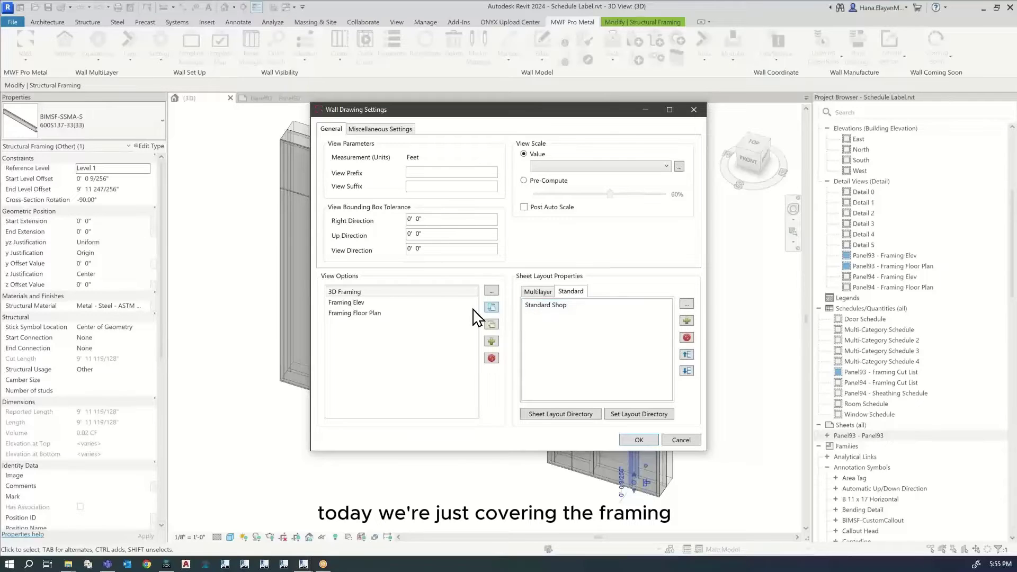
left_click(349, 293)
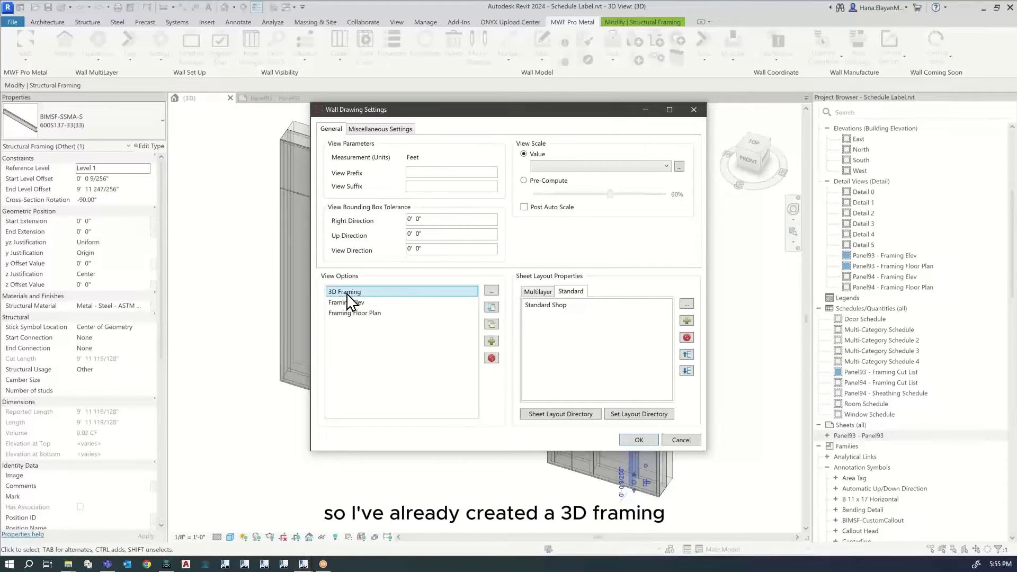
left_click(342, 303)
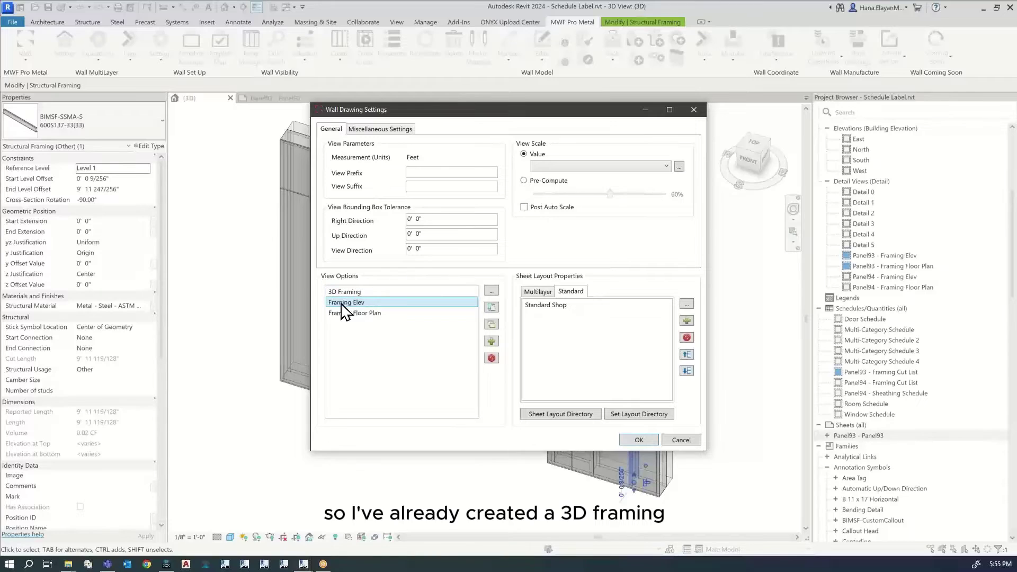
left_click(346, 314)
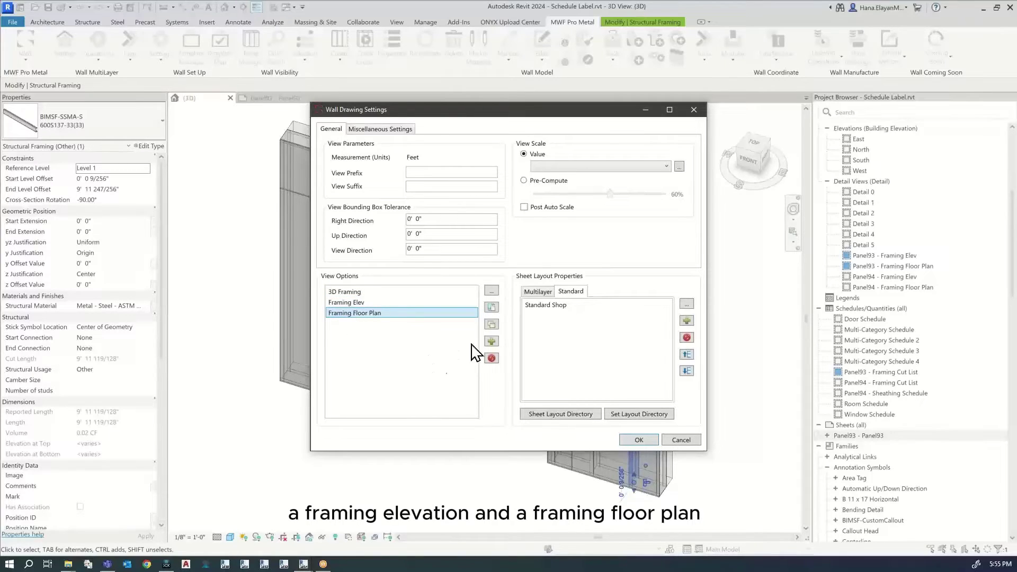
- Add a Custom Schedule view template with the settings name 'Framing Cut List'
left_click(491, 341)
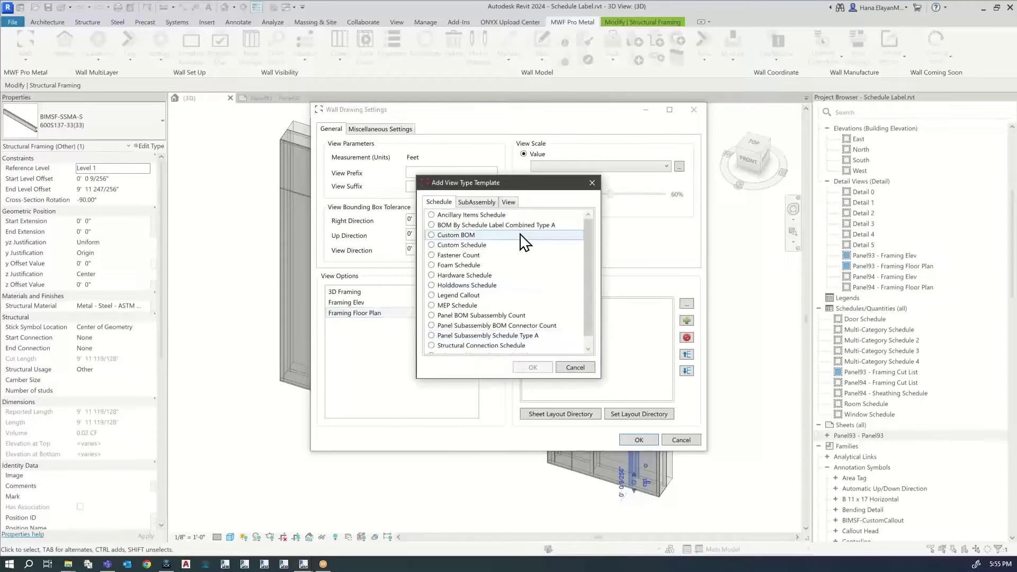
left_click_drag(467, 180, 554, 181)
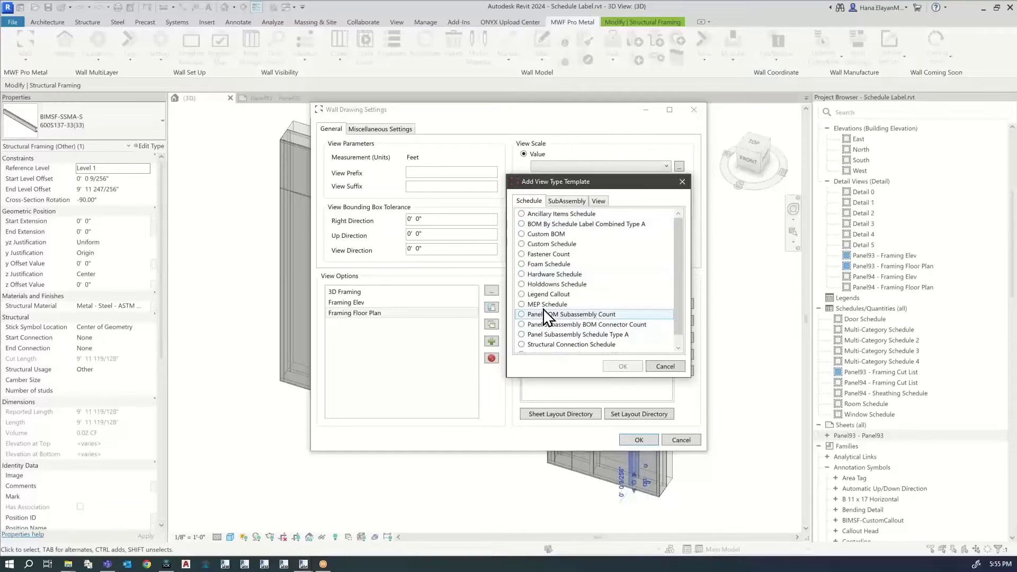
left_click(523, 245)
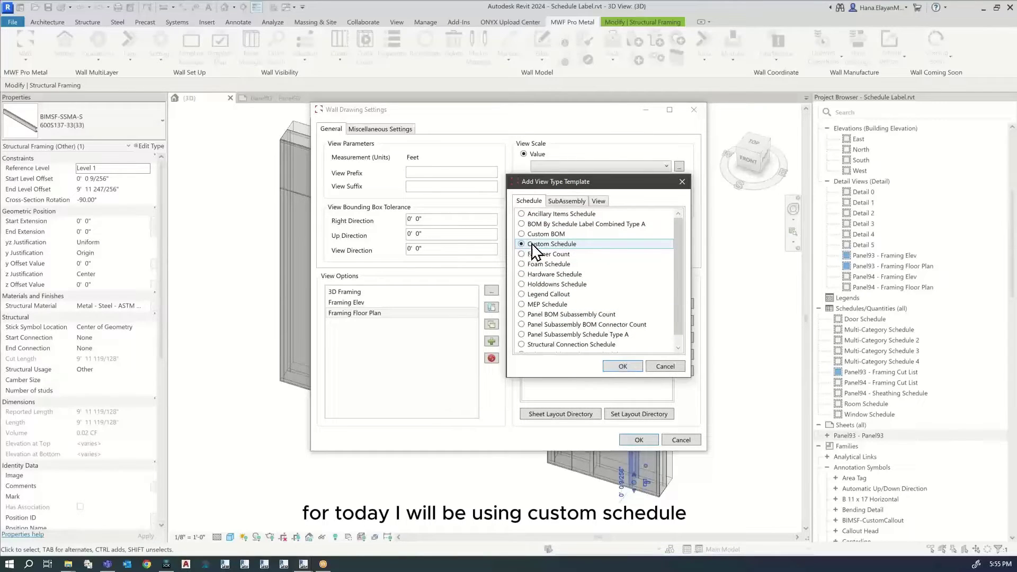
left_click(623, 365)
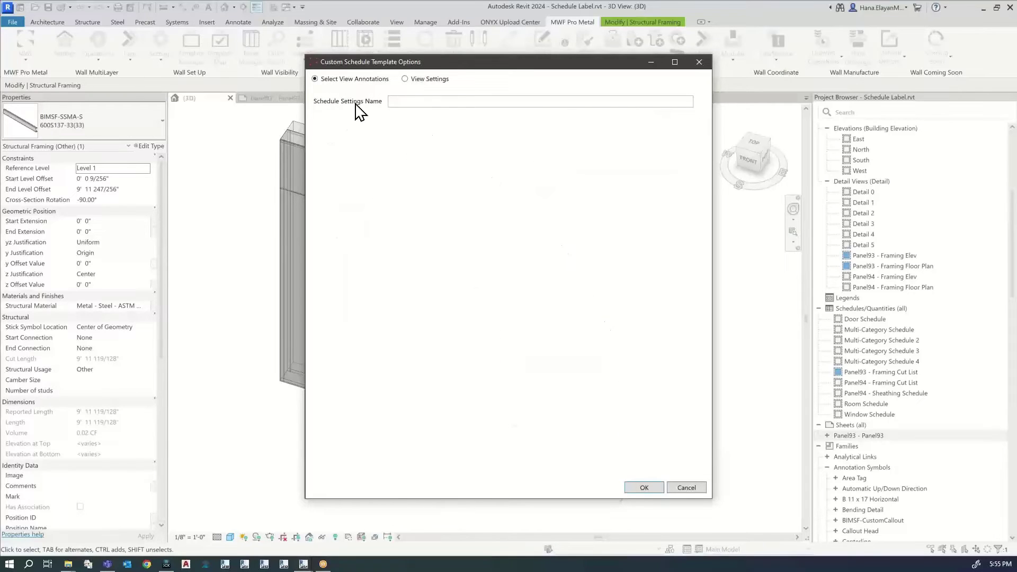
left_click(400, 100)
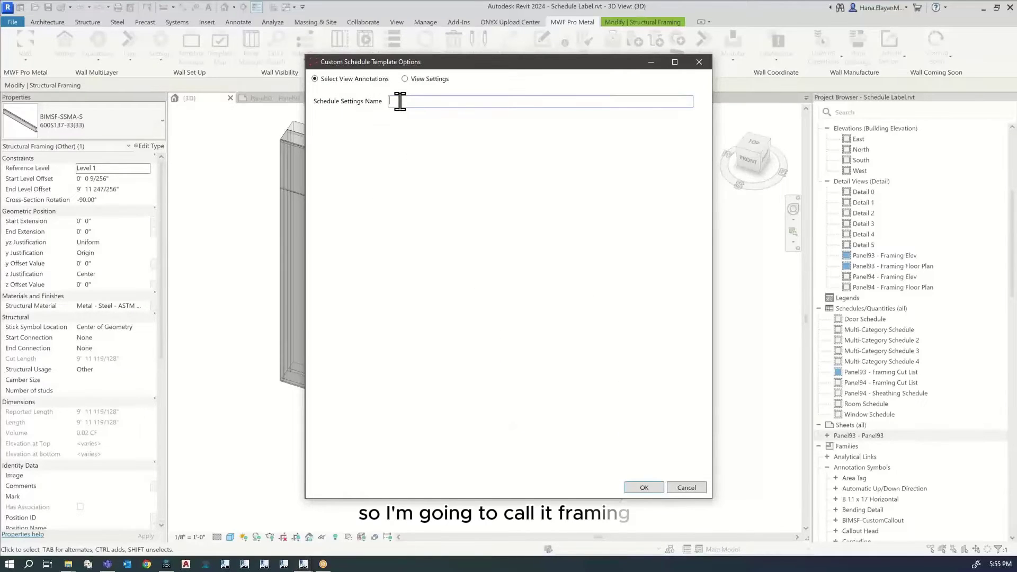
type("Framing Cut List")
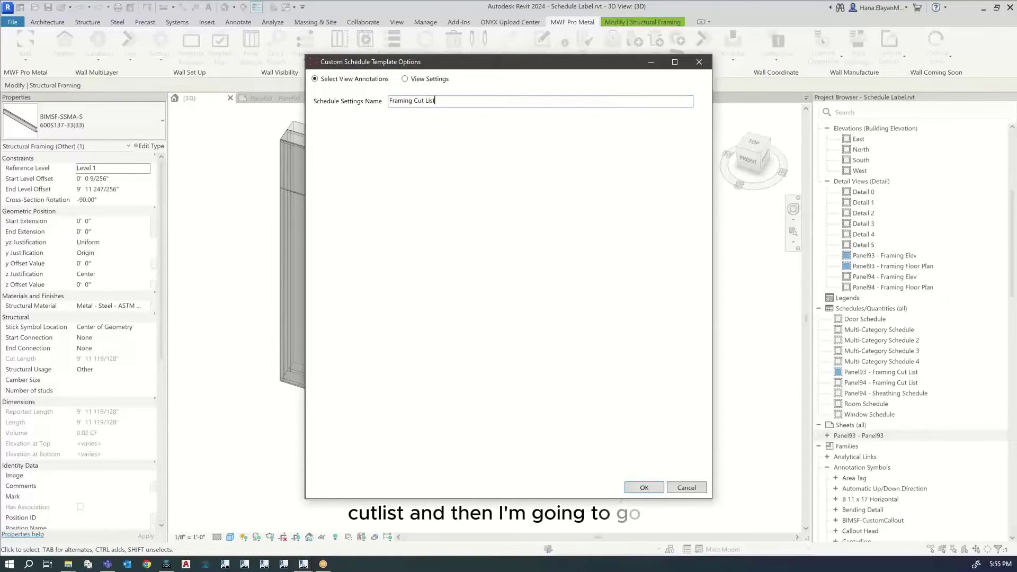
- Set sheet and view insert points to Top Left and select only the Structure layer by function
left_click(405, 79)
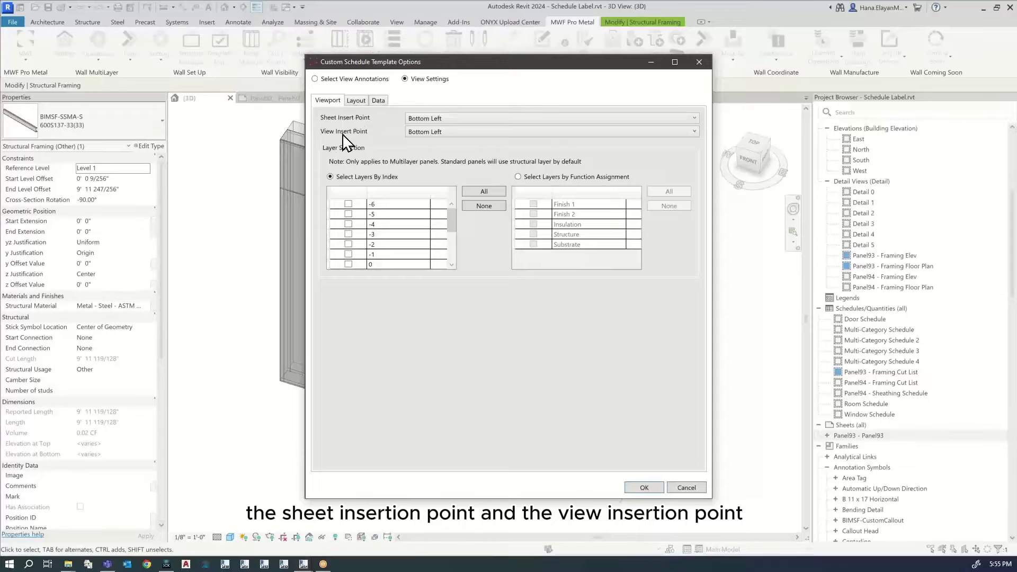
left_click(438, 120)
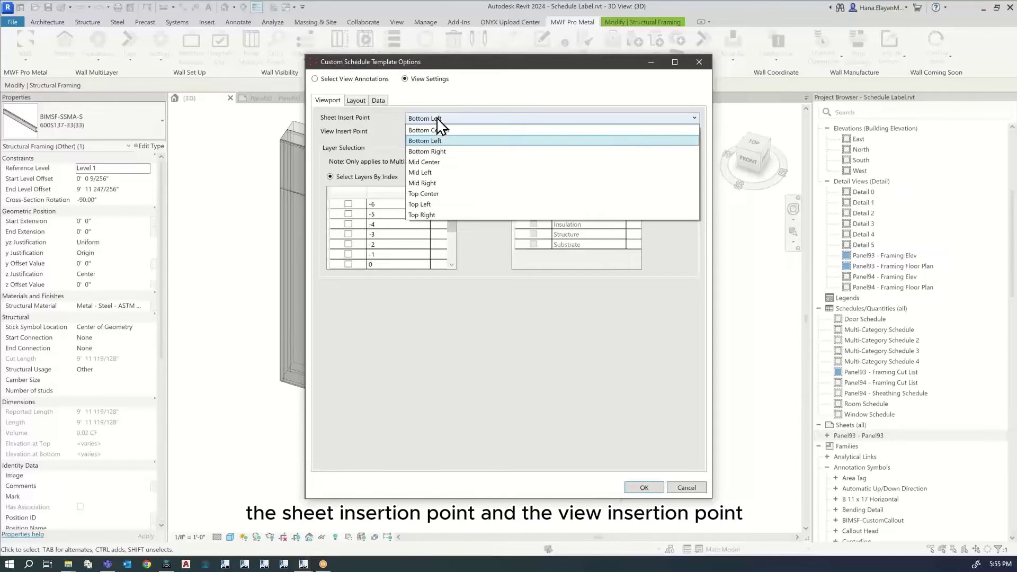
left_click(426, 205)
left_click(438, 132)
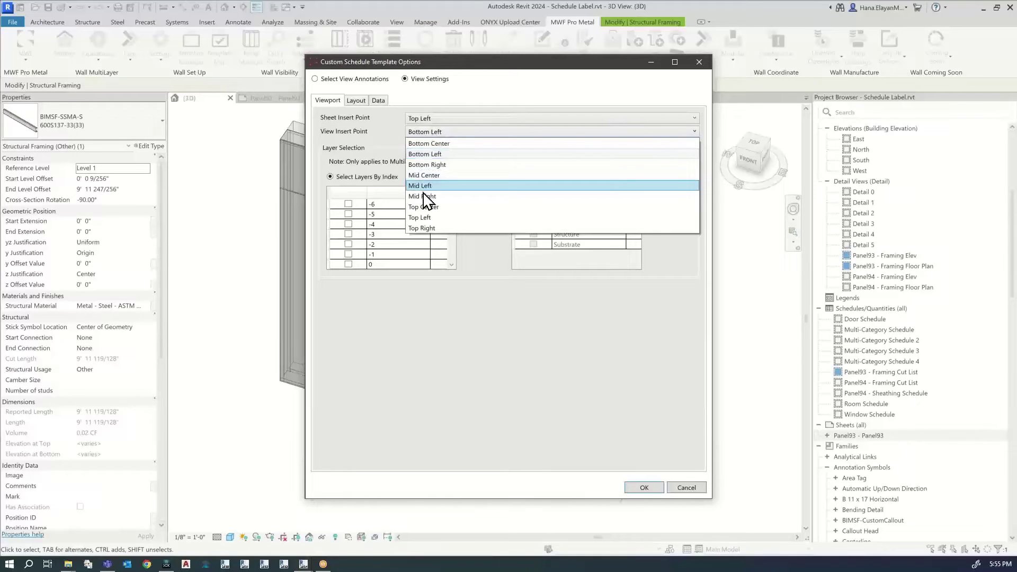
left_click(422, 218)
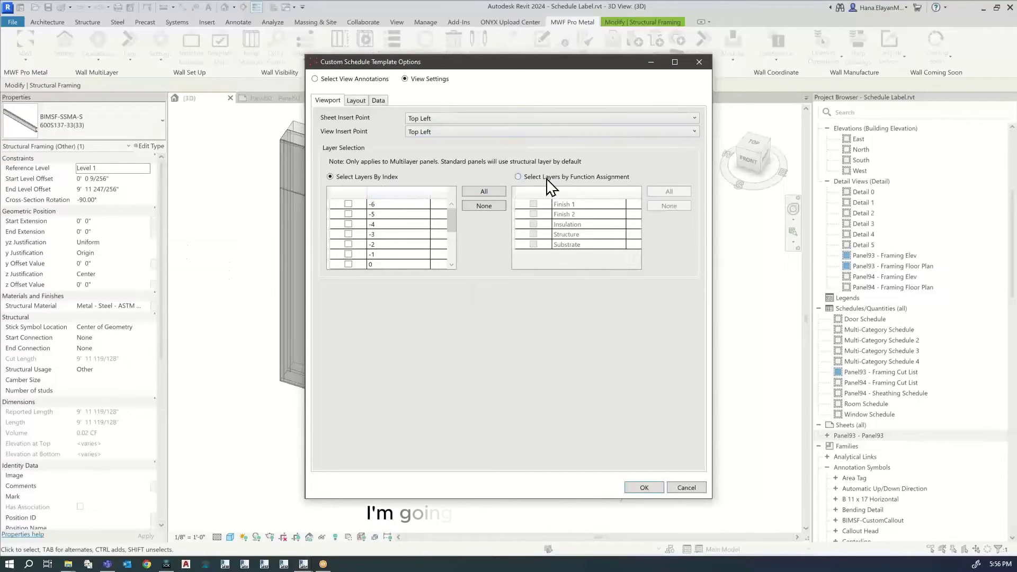
left_click(527, 178)
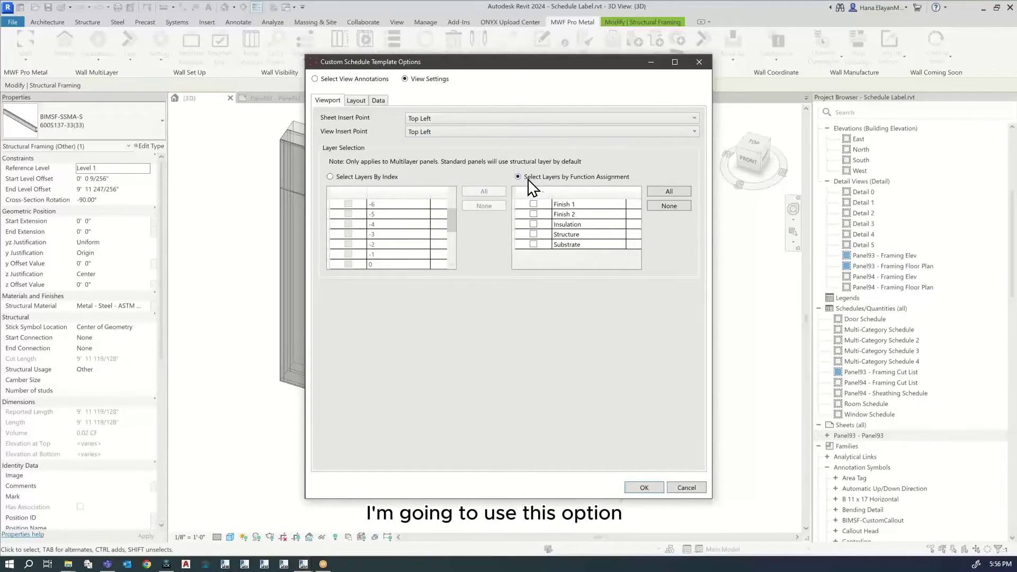
left_click(534, 234)
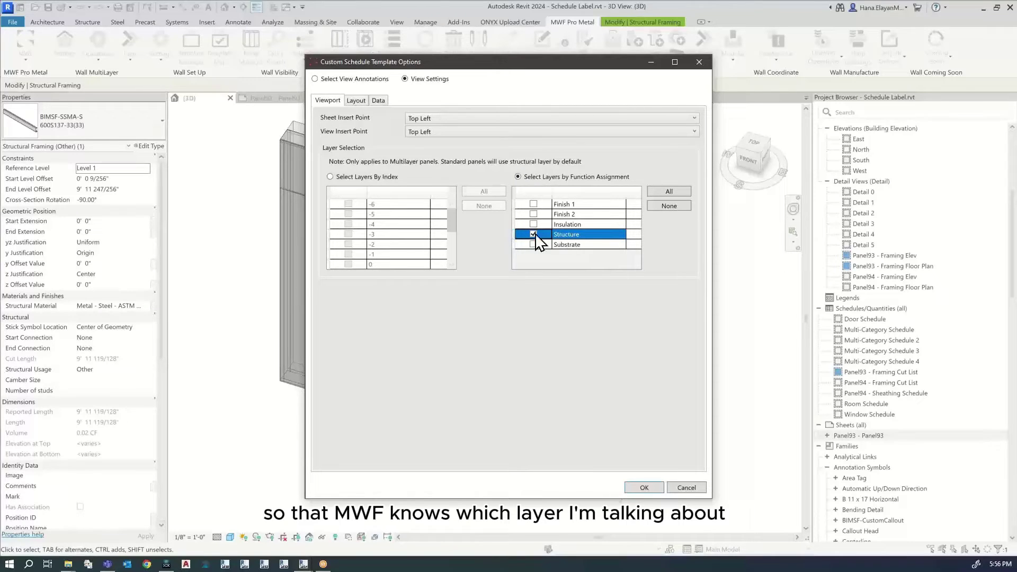
left_click(355, 101)
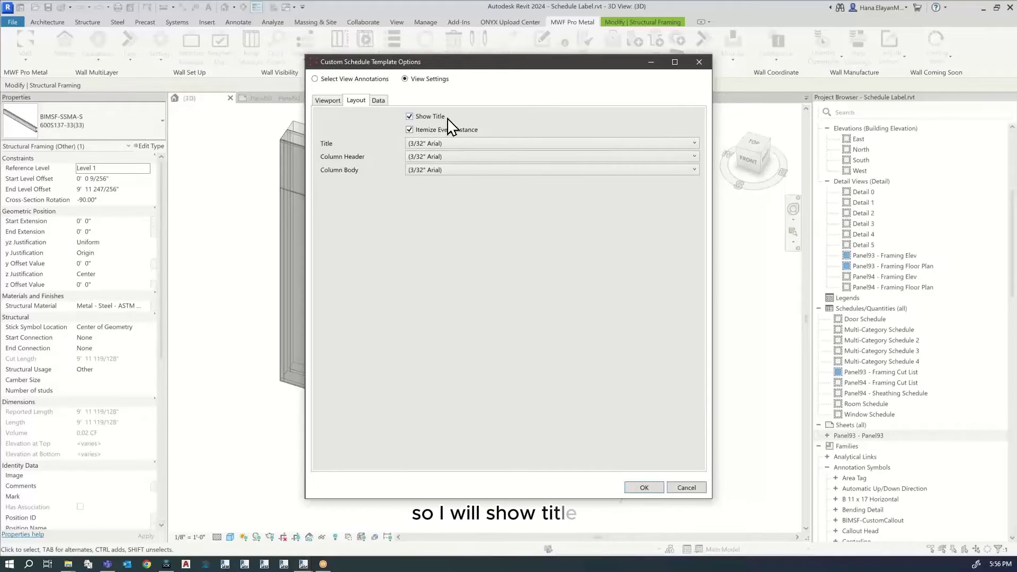
- Turn off Itemize Every Instance and keep the 3/32" Arial title font
left_click(409, 129)
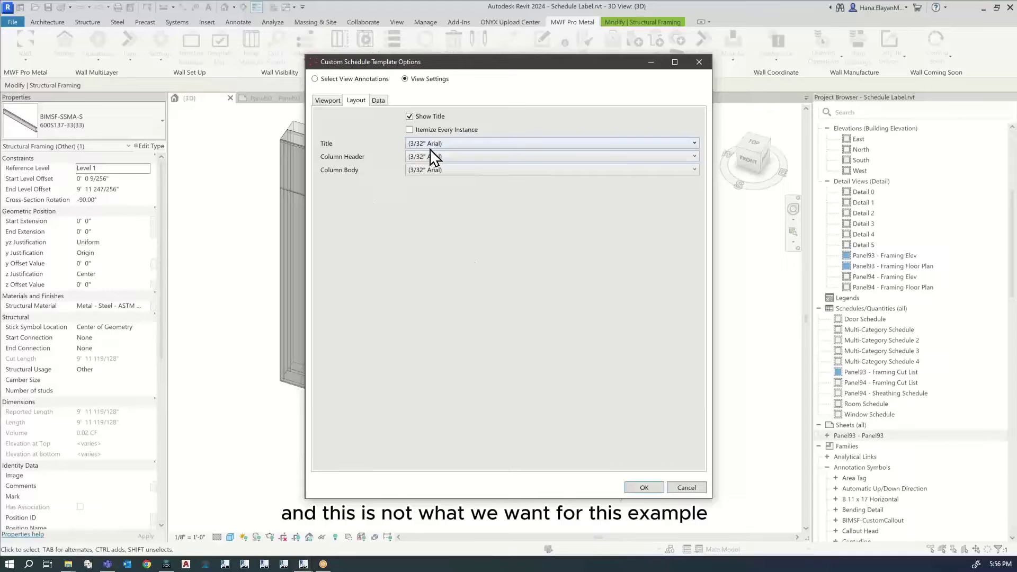
left_click(448, 144)
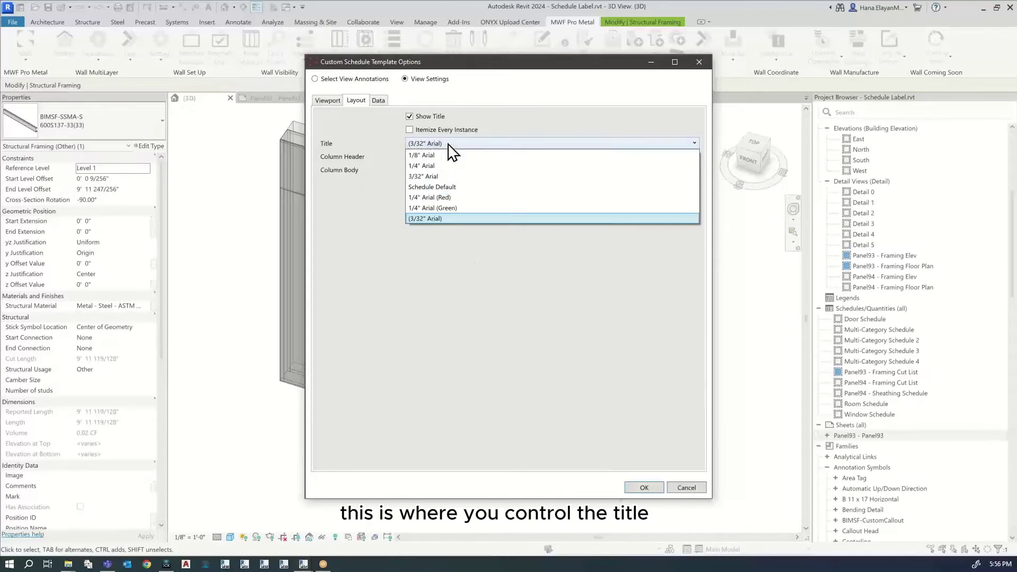
left_click(449, 144)
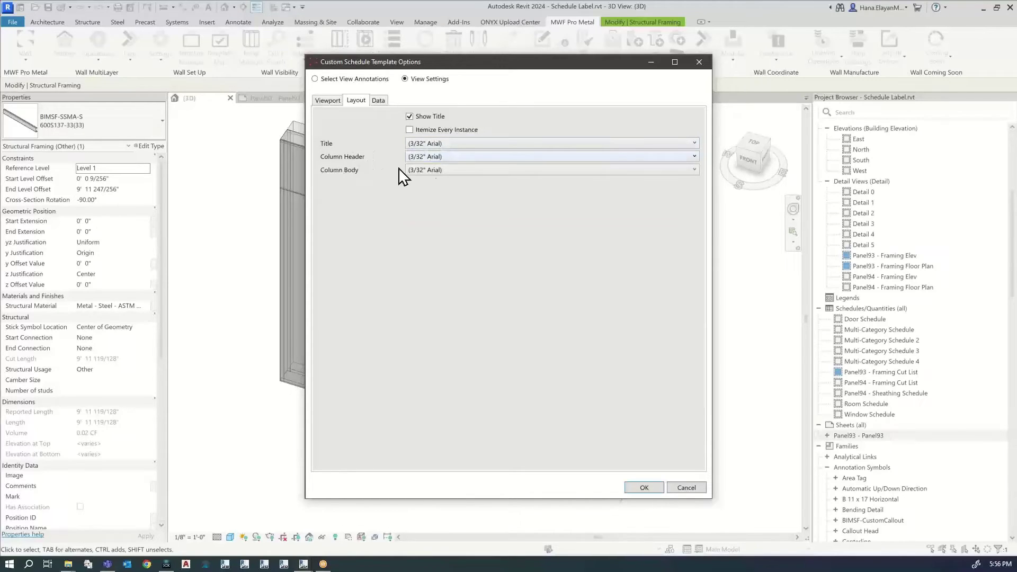
left_click(381, 102)
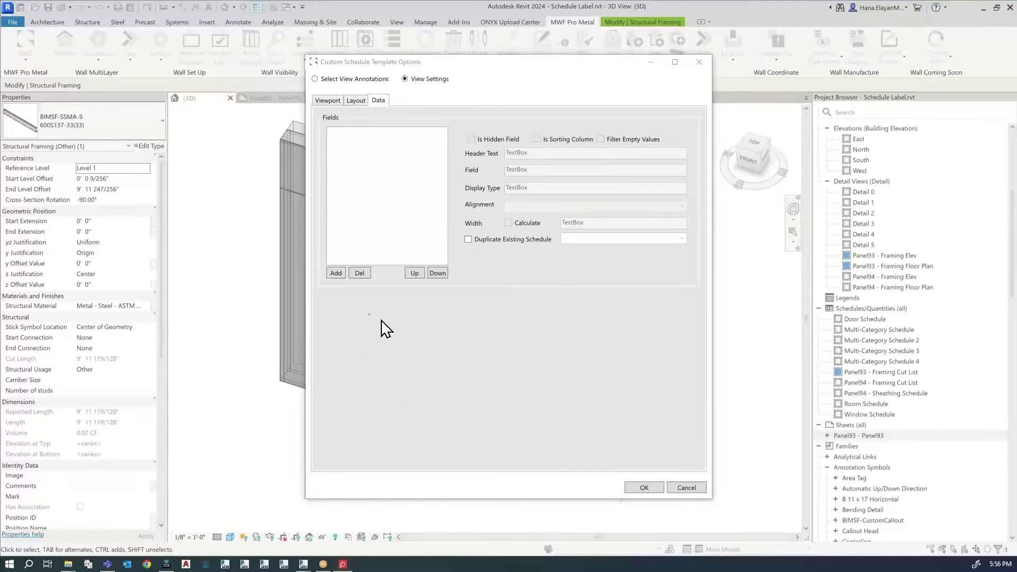
- Add a hidden, sorting BIMSF_Container field headed 'Container' with calculated width
left_click(336, 273)
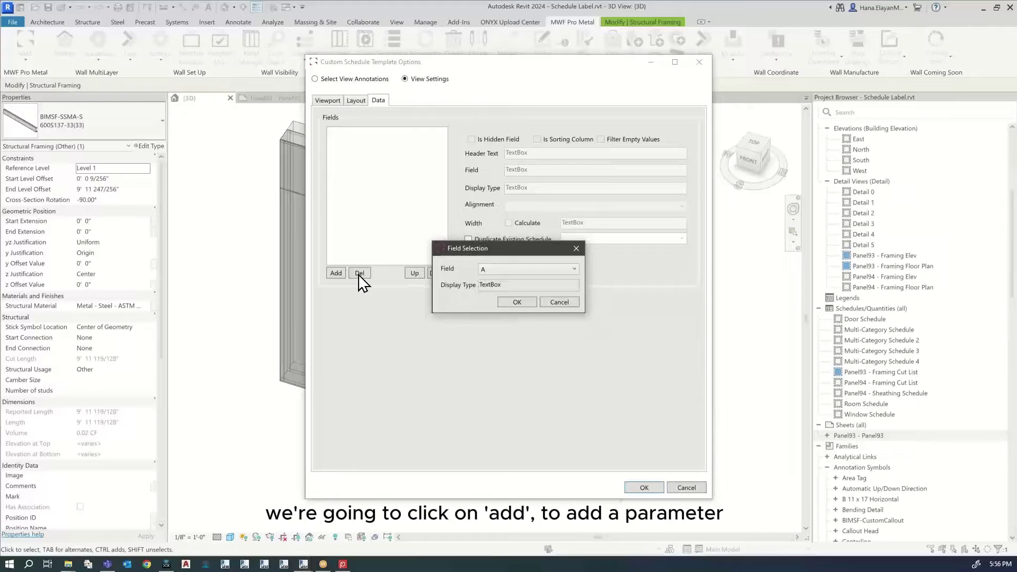
left_click(503, 270)
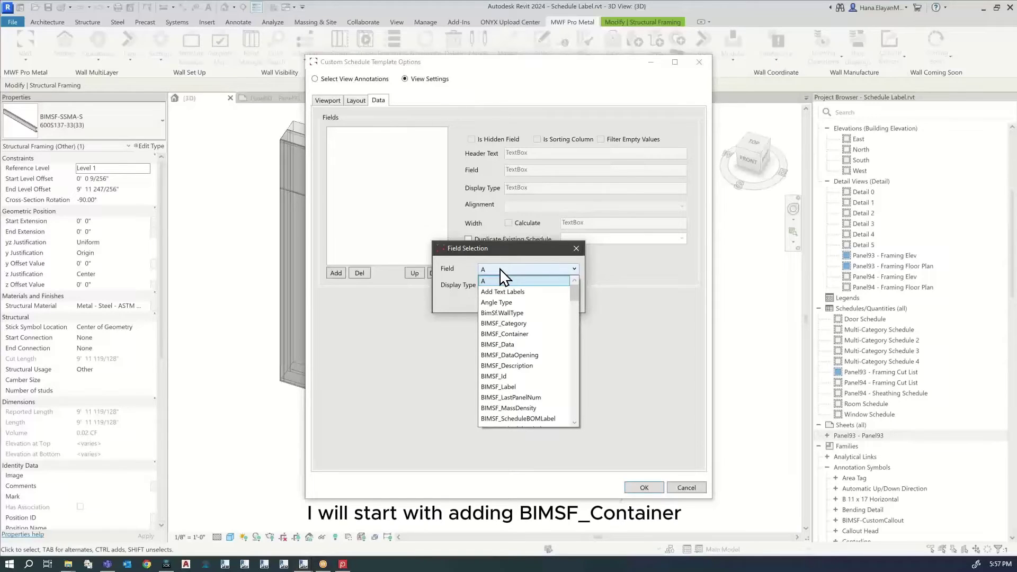
left_click(509, 334)
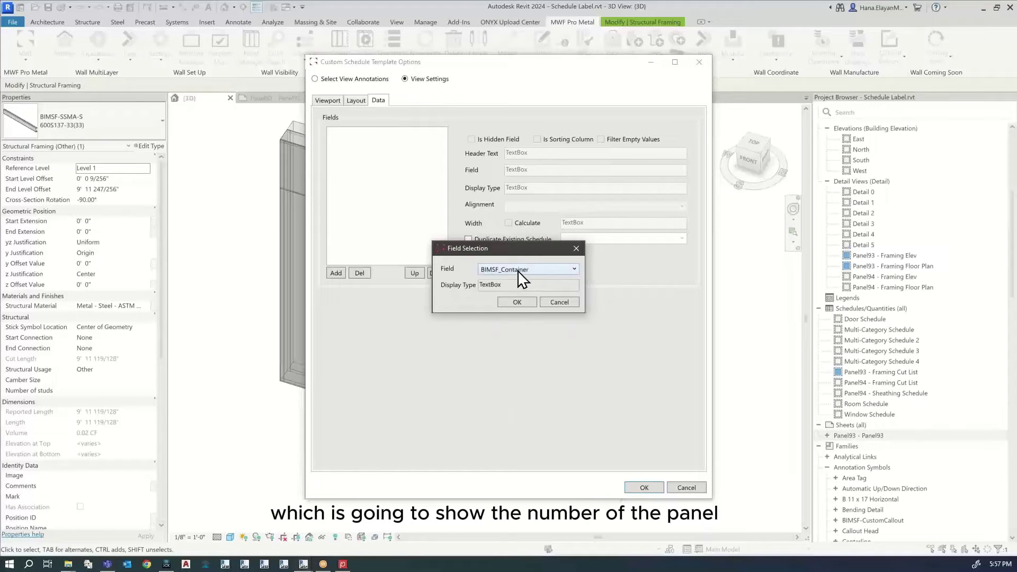
left_click(515, 303)
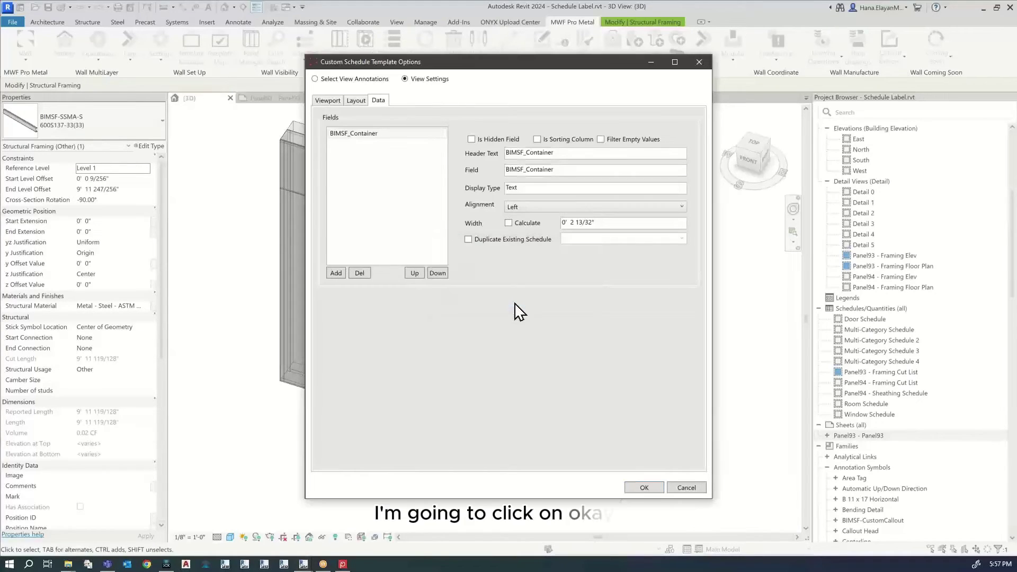
left_click(472, 140)
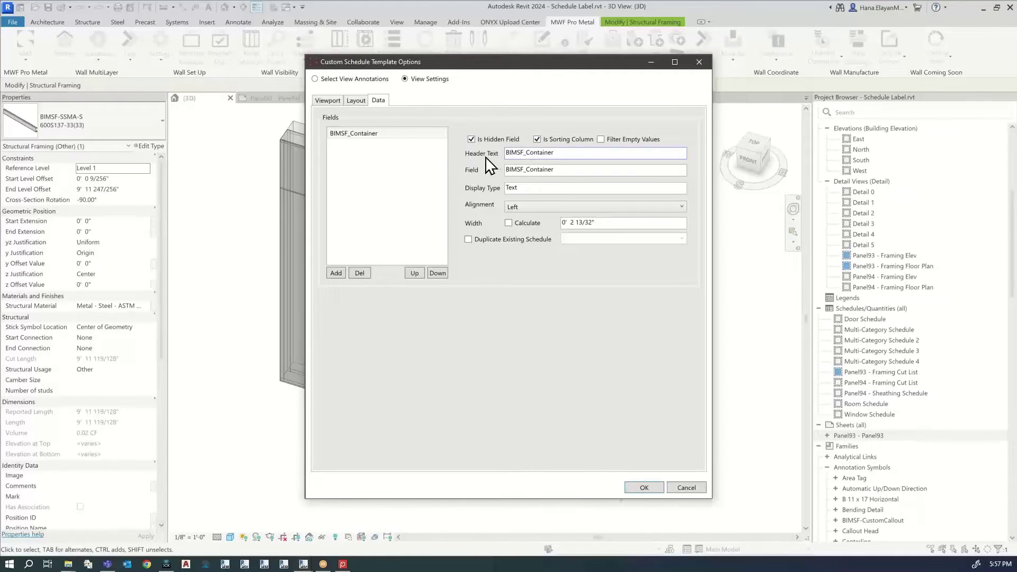
double_click(524, 154)
type("Container")
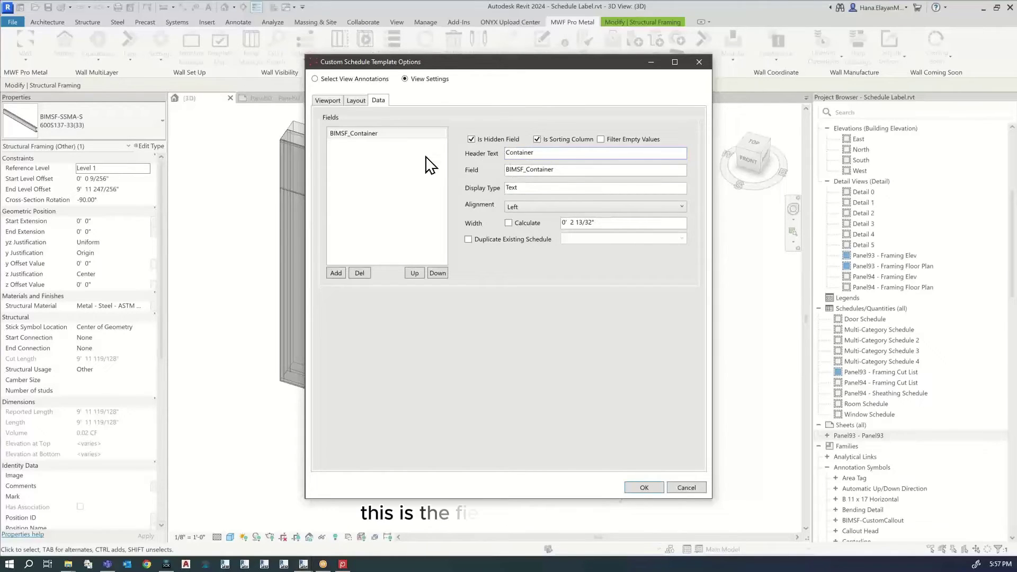
left_click(509, 223)
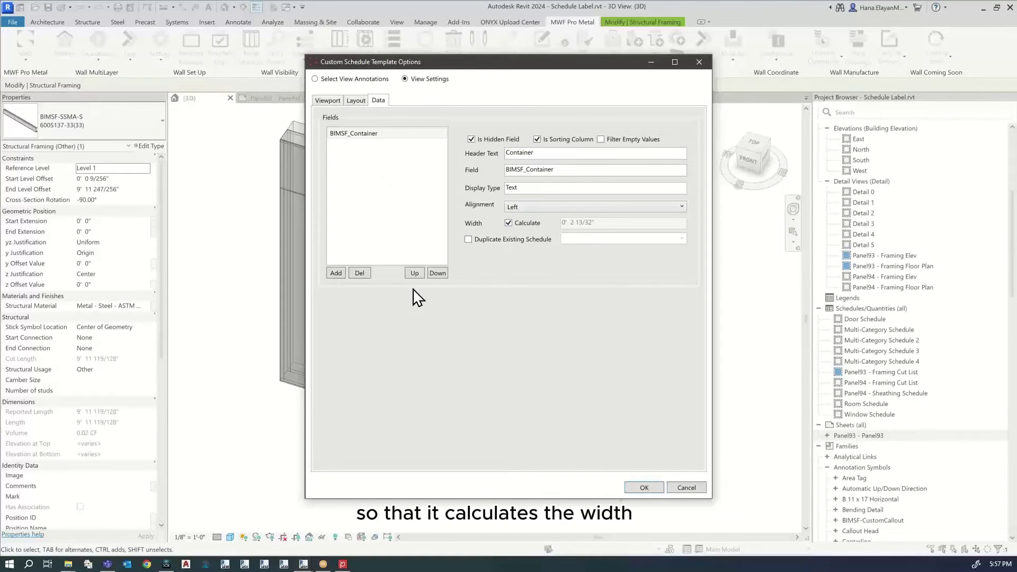
- Add the Type field to the schedule with a calculated column width
left_click(340, 274)
left_click(529, 272)
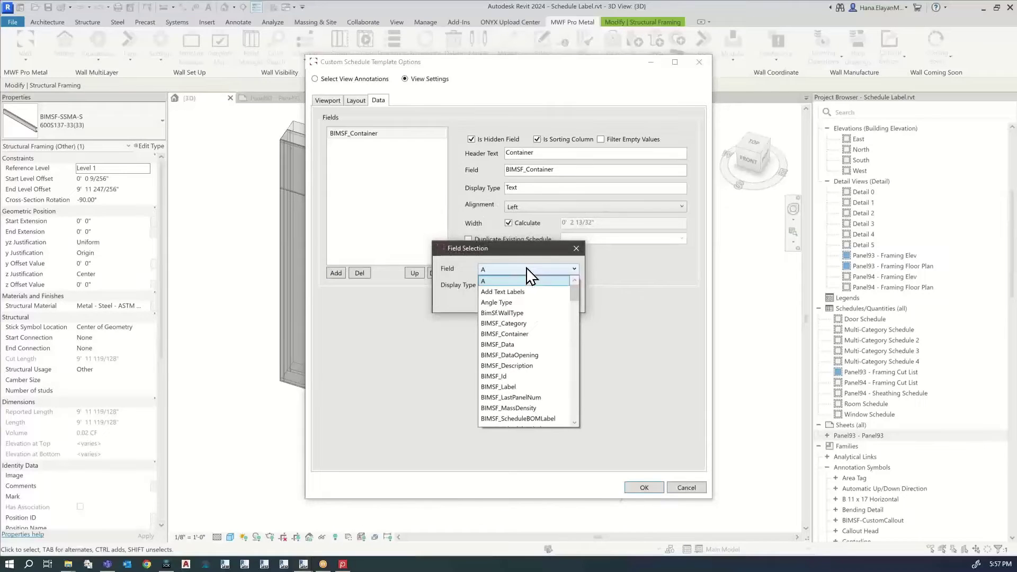
key("t")
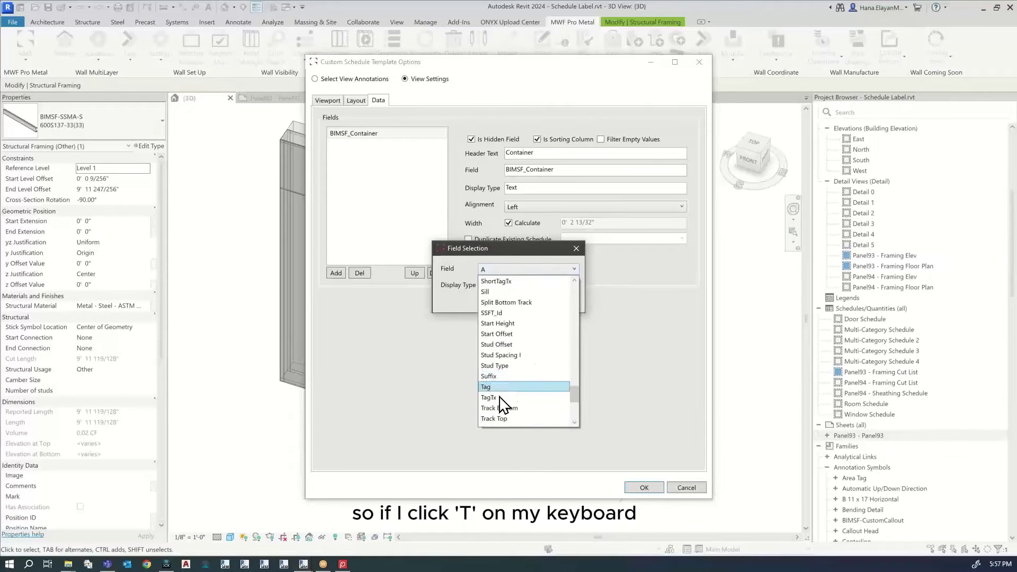
scroll(499, 402, "down", 1)
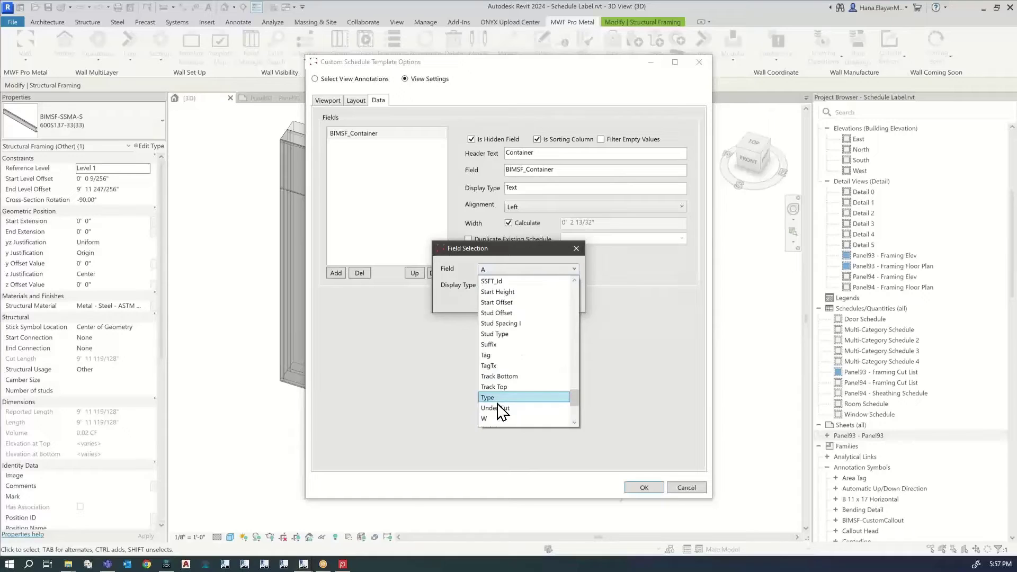
left_click(500, 407)
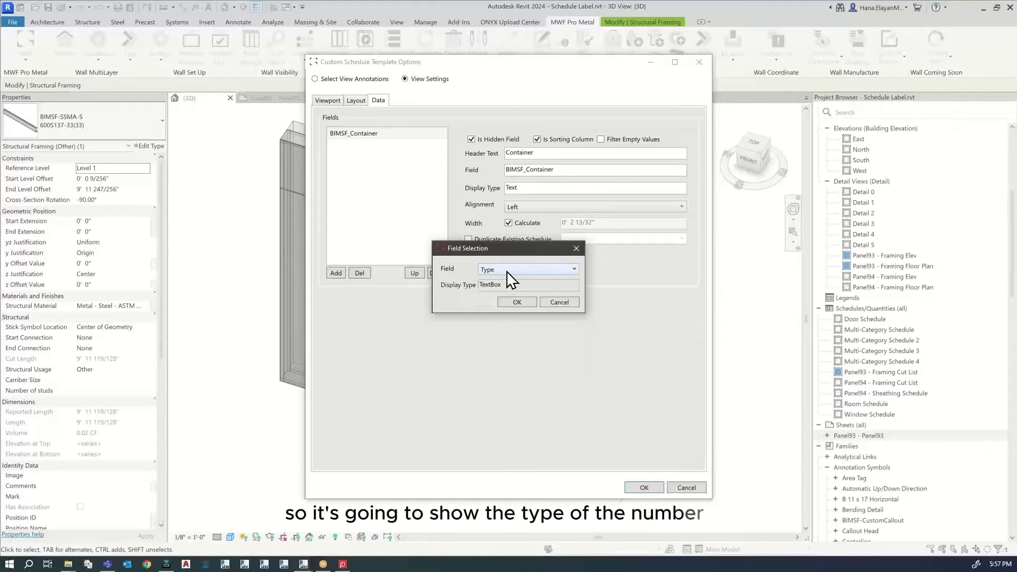
left_click(516, 301)
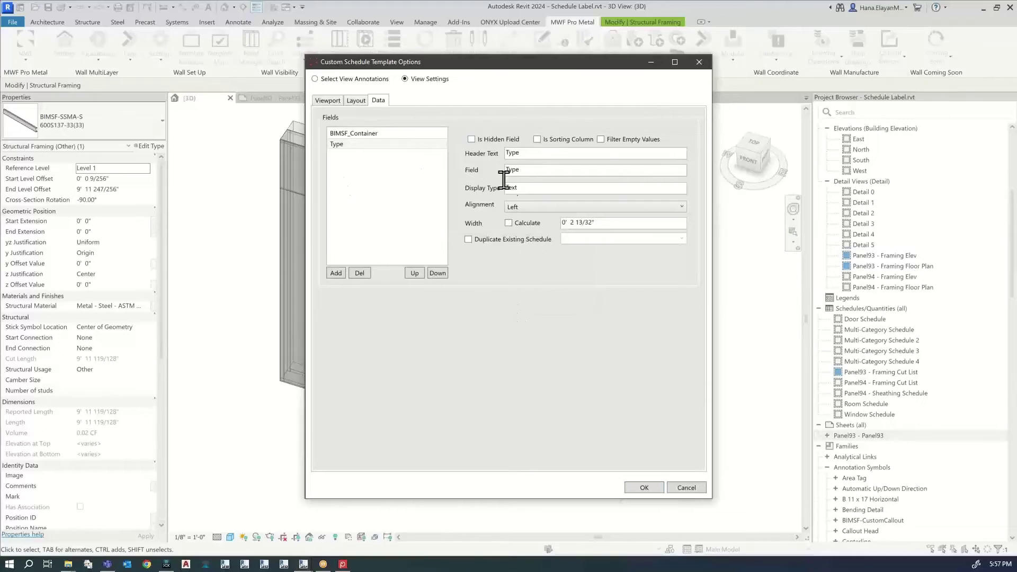
left_click(509, 223)
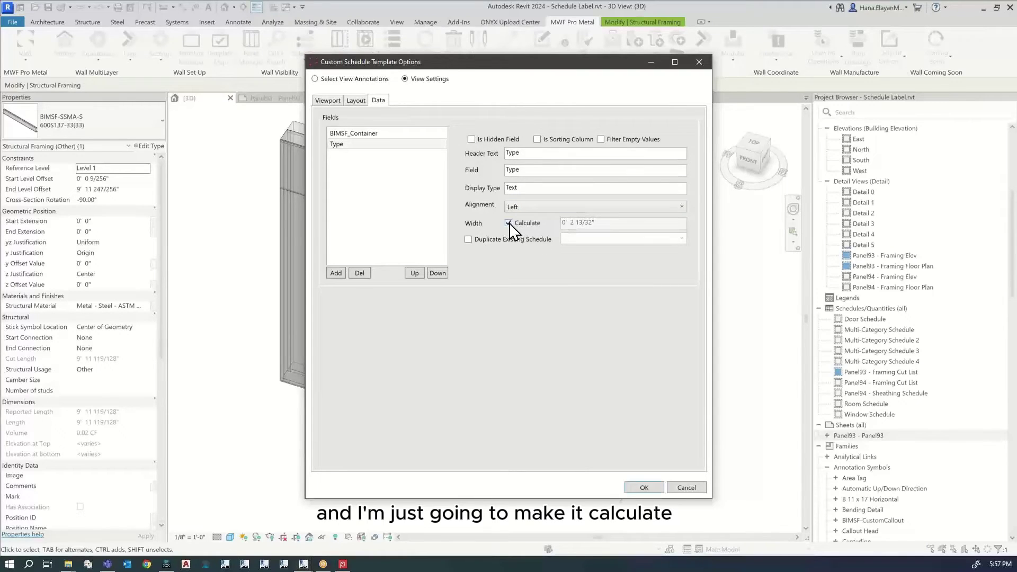
- Add BIMSF_ScheduleLabel as a sorting column headed 'Label' with calculated width
left_click(336, 273)
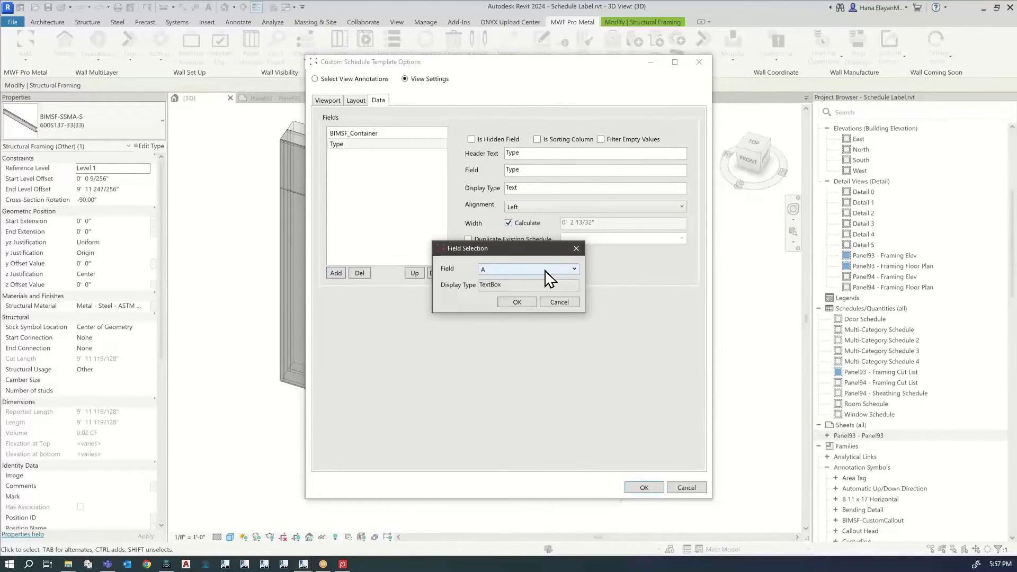
left_click(548, 273)
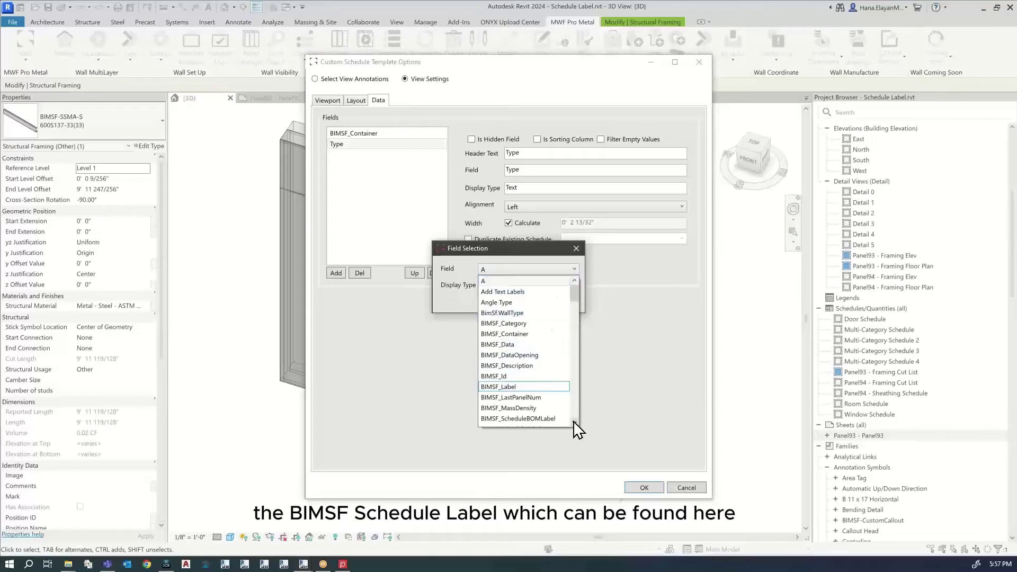
scroll(572, 418, "down", 3)
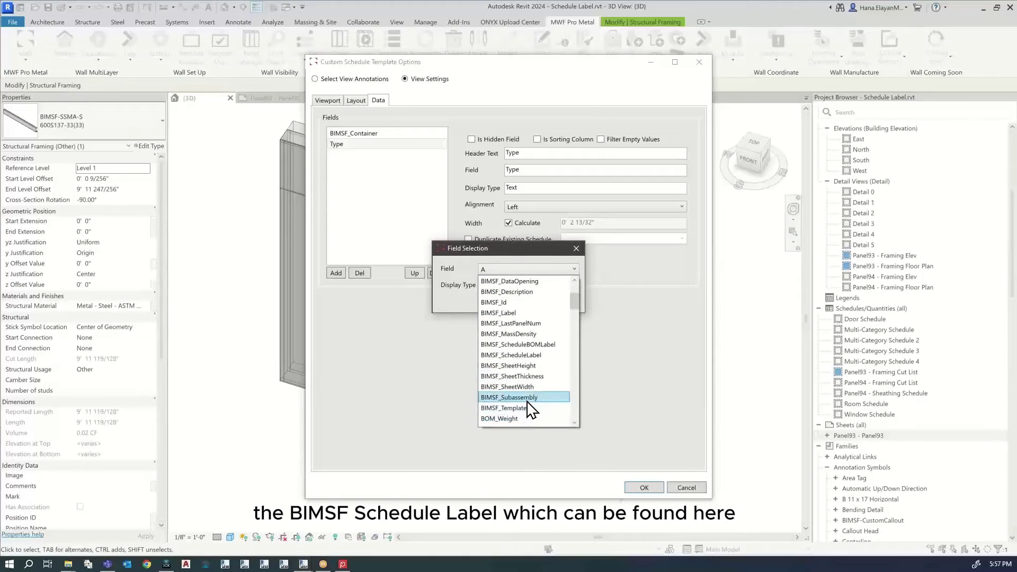
left_click(526, 355)
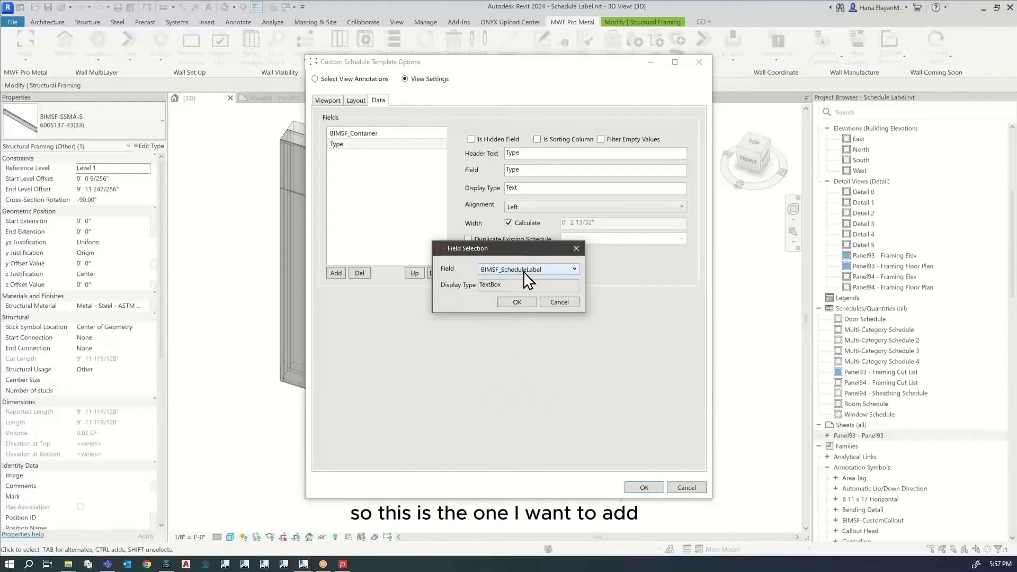
left_click(517, 303)
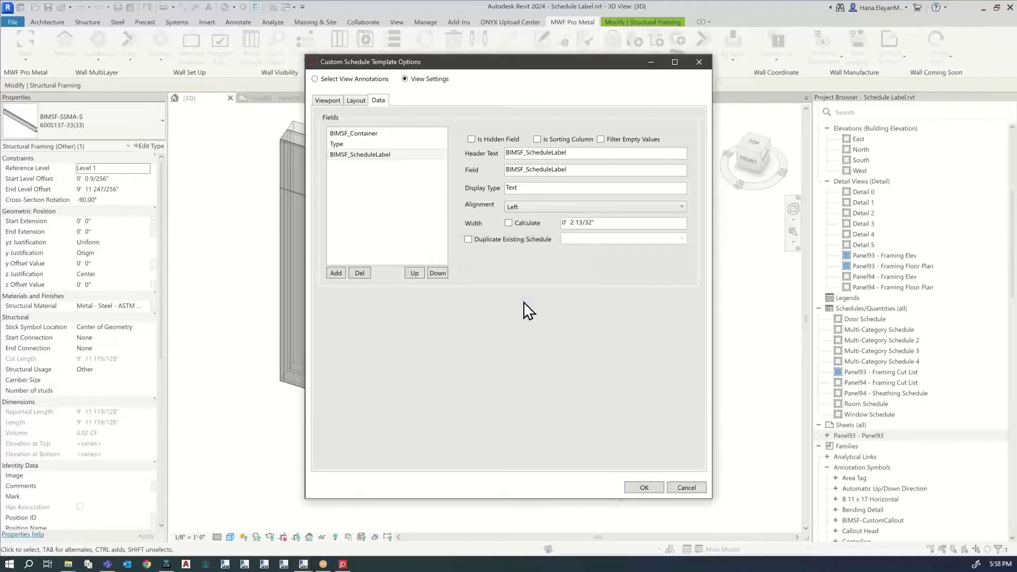
left_click(378, 156)
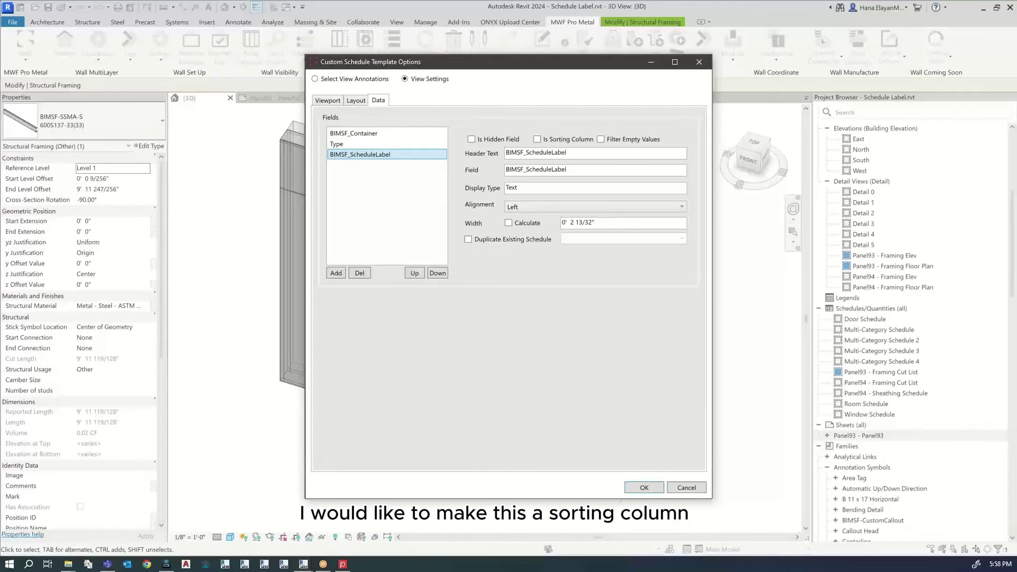
left_click(538, 139)
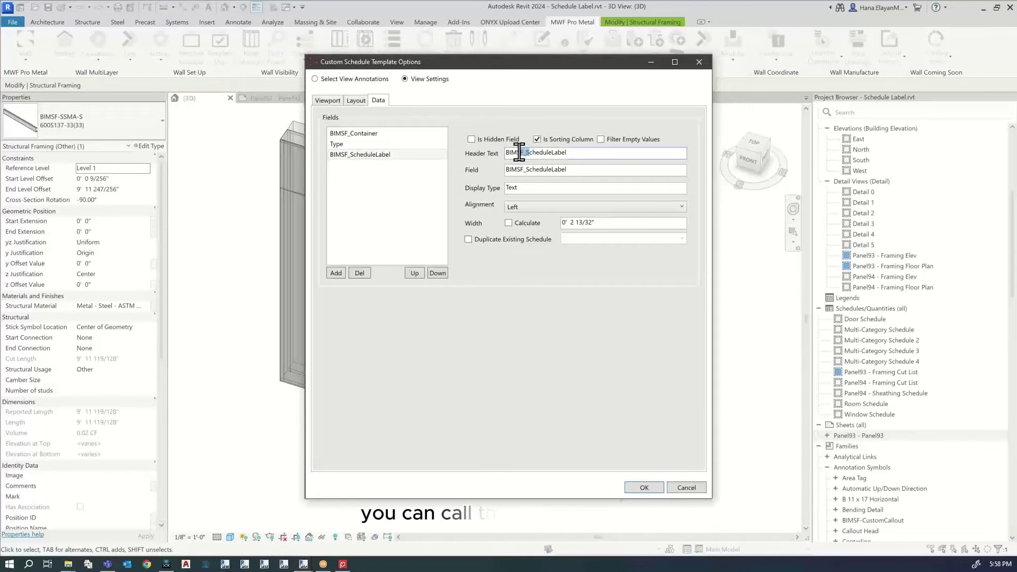
left_click_drag(521, 153, 554, 152)
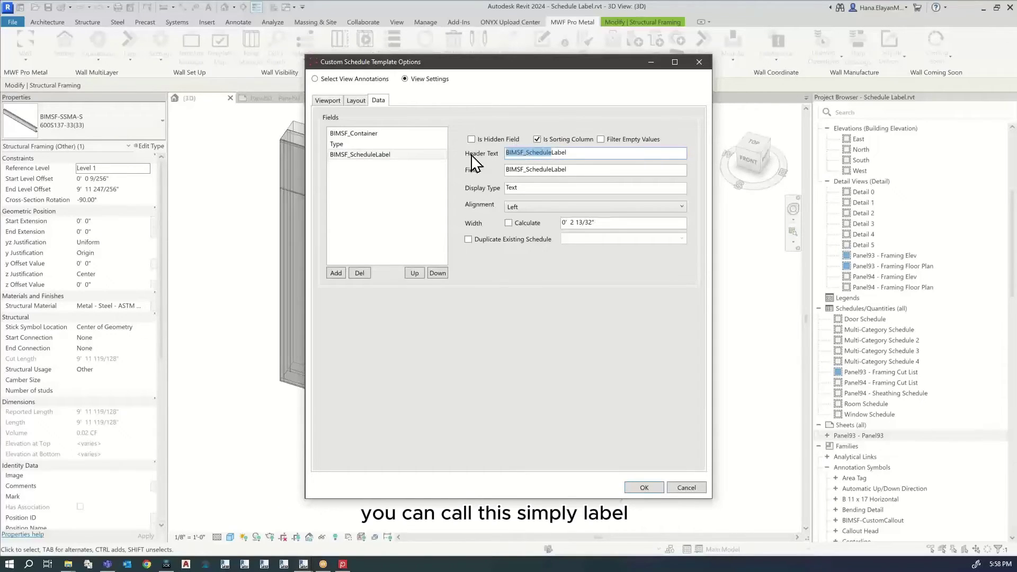
left_click(508, 223)
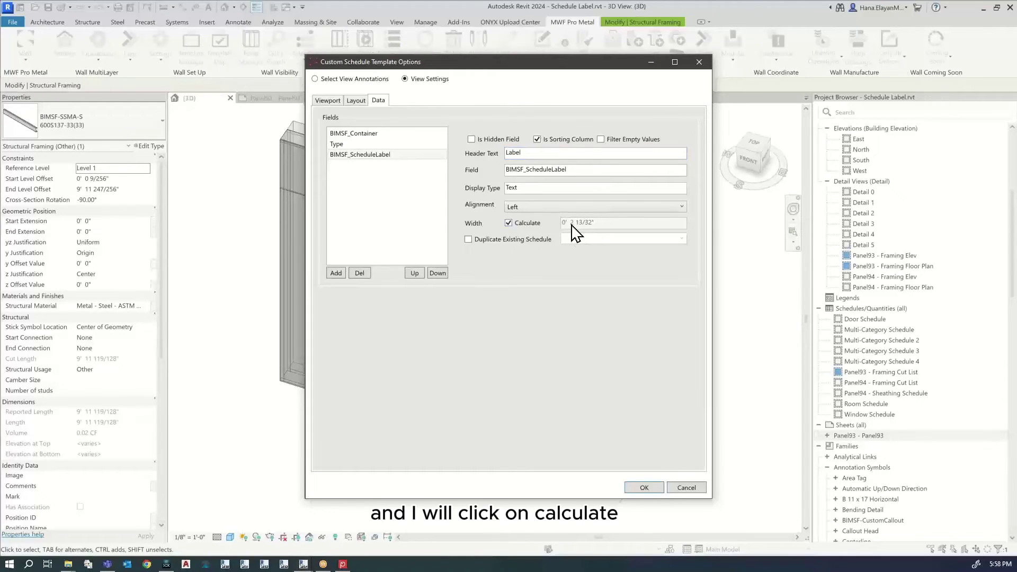
- Add the Count and Reported Length fields to the schedule
left_click(336, 273)
left_click(532, 270)
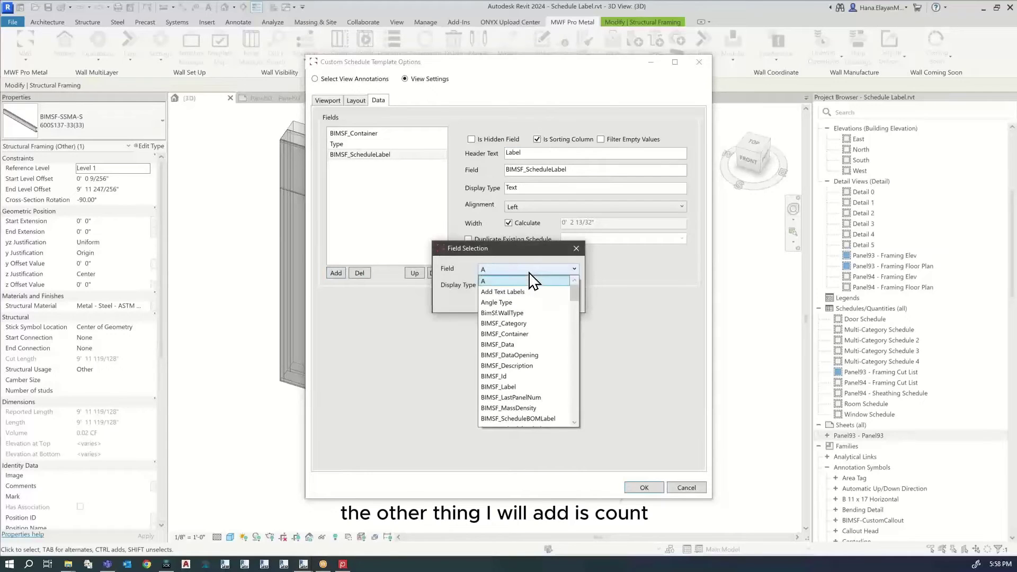
scroll(524, 370, "down", 3)
scroll(520, 410, "down", 1)
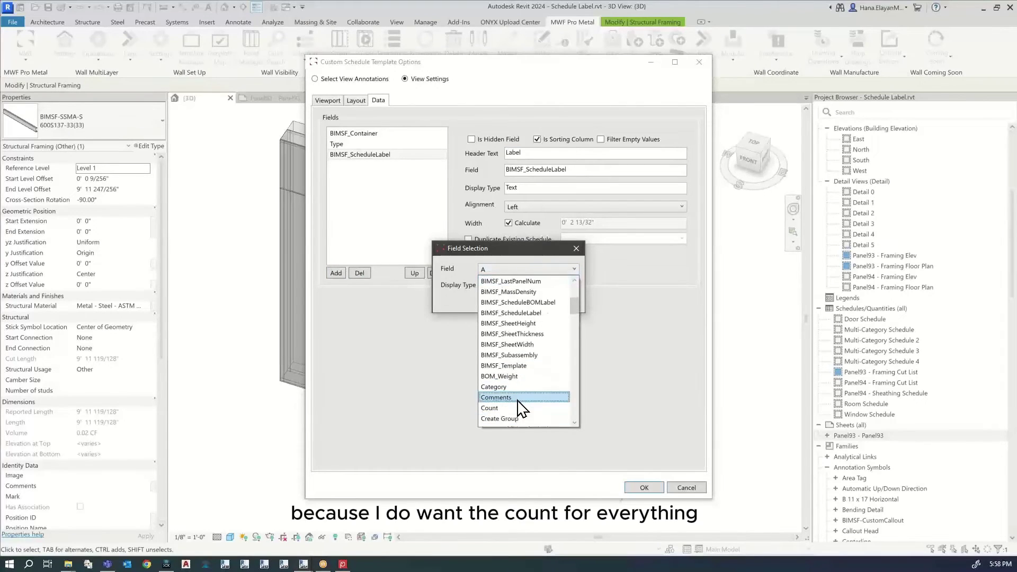
left_click(521, 412)
left_click(516, 303)
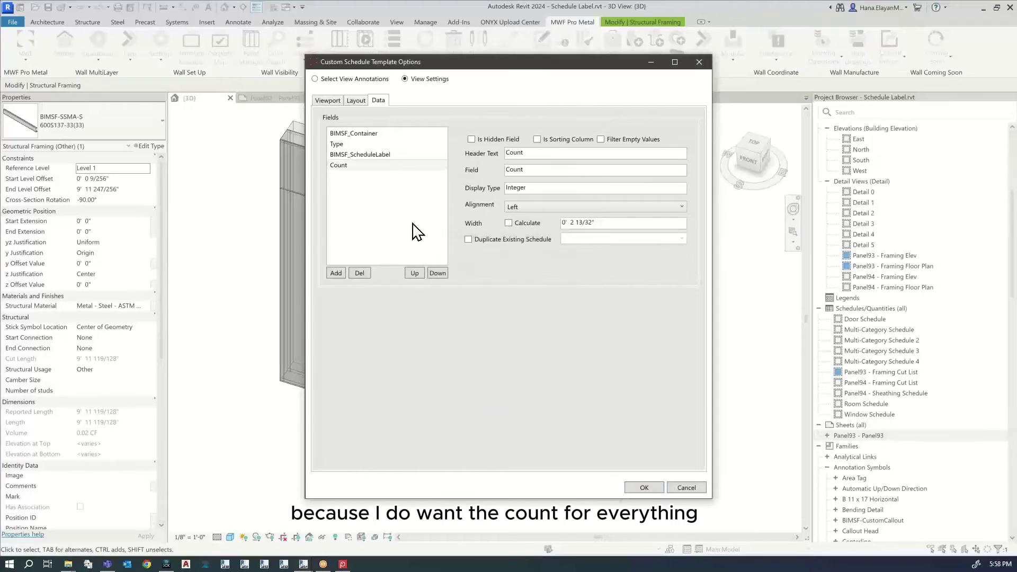
left_click(337, 273)
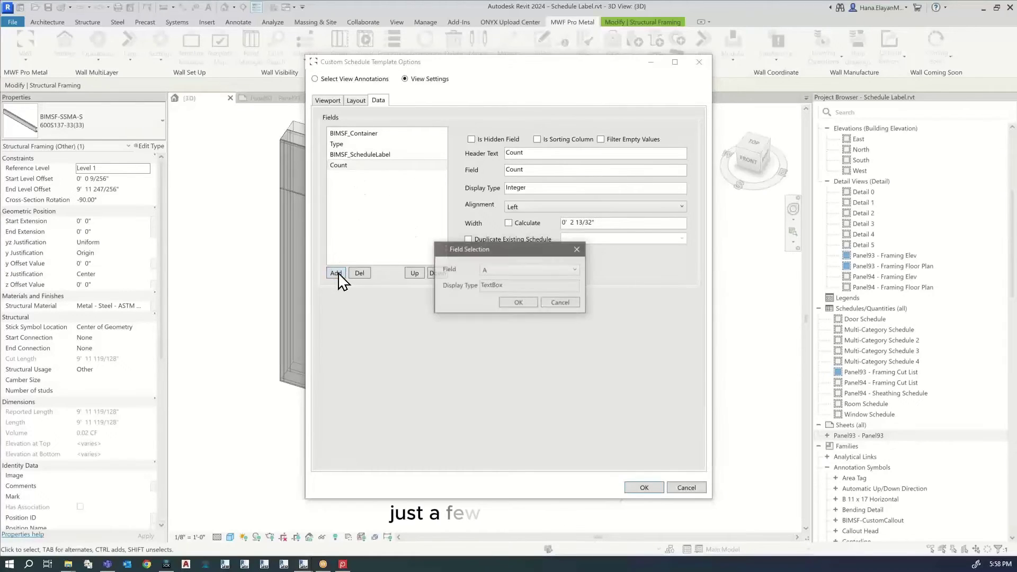
left_click(554, 273)
scroll(527, 339, "down", 10)
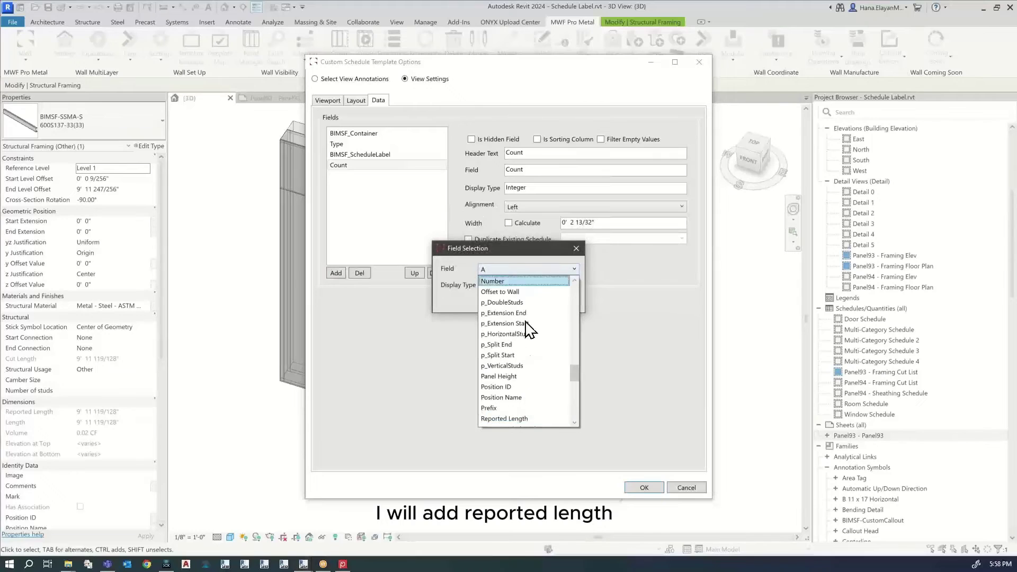
left_click(514, 366)
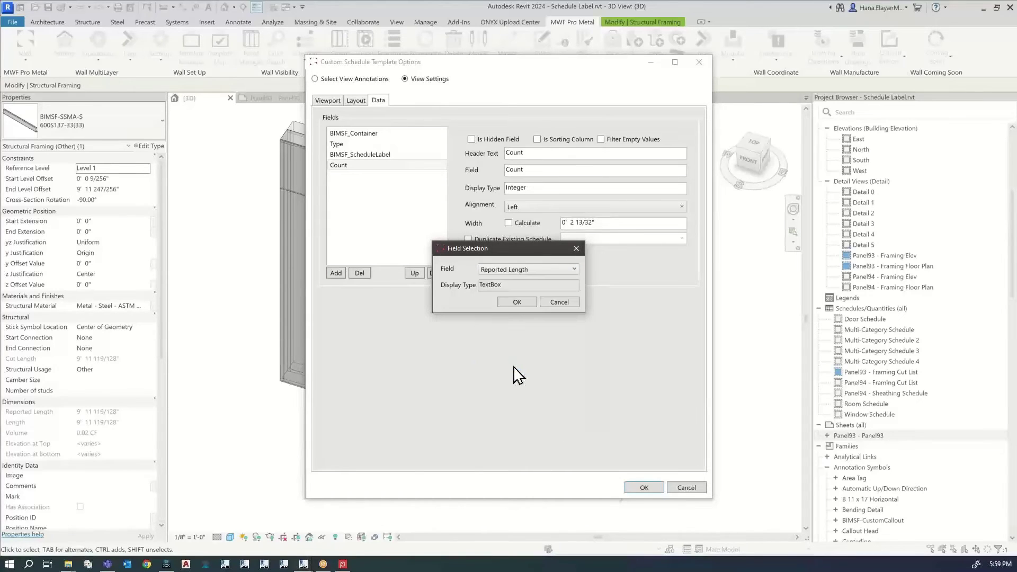
left_click(517, 303)
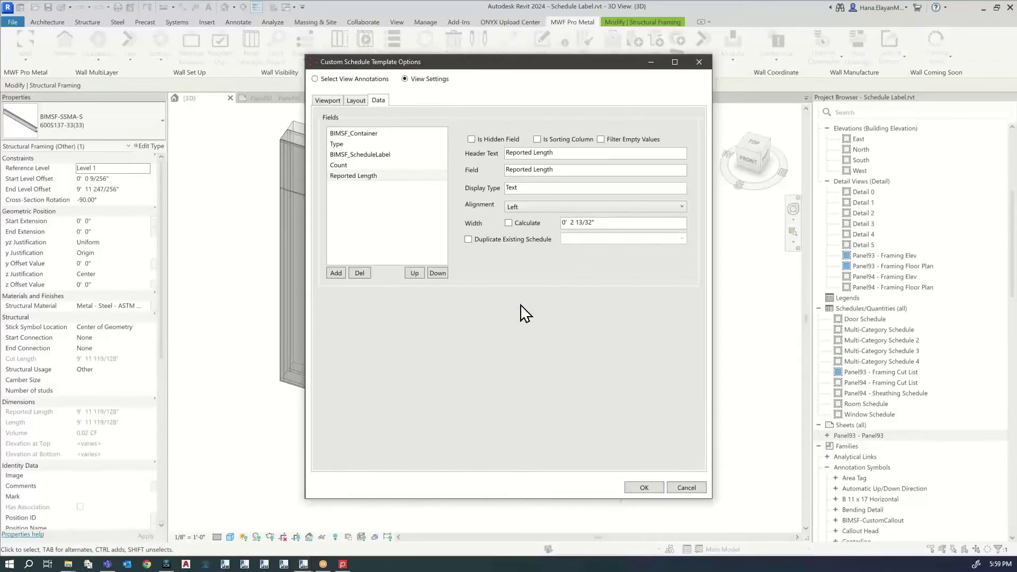
- Add the Family field, give Reported Length a calculated width, and save the template options
left_click(337, 274)
left_click(524, 269)
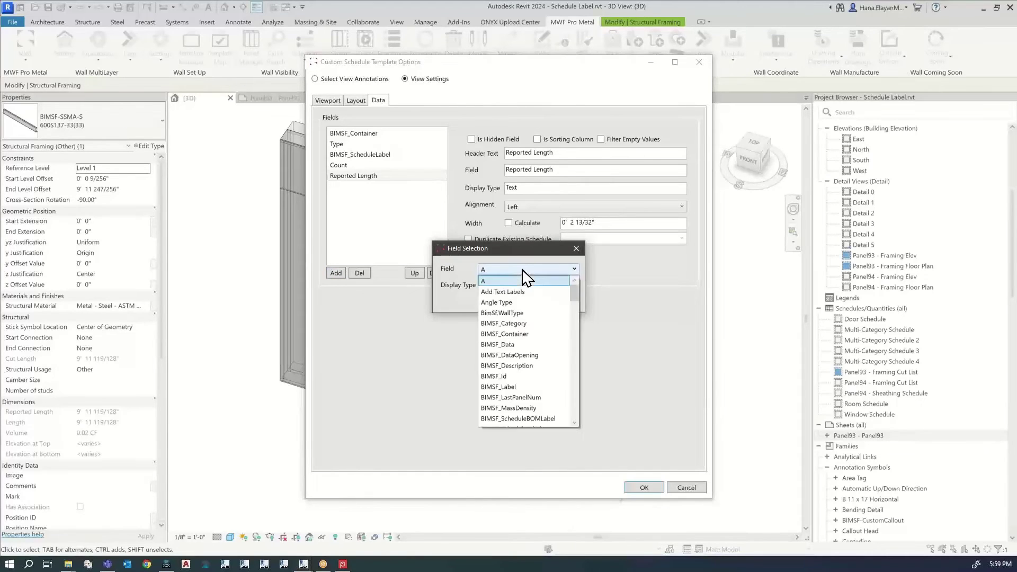
left_click(512, 419)
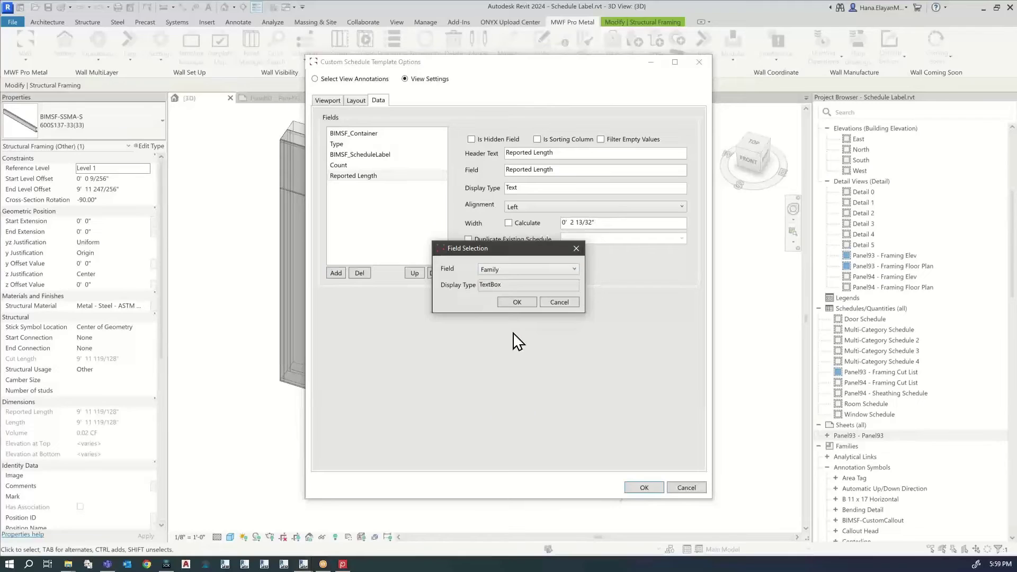
left_click(514, 302)
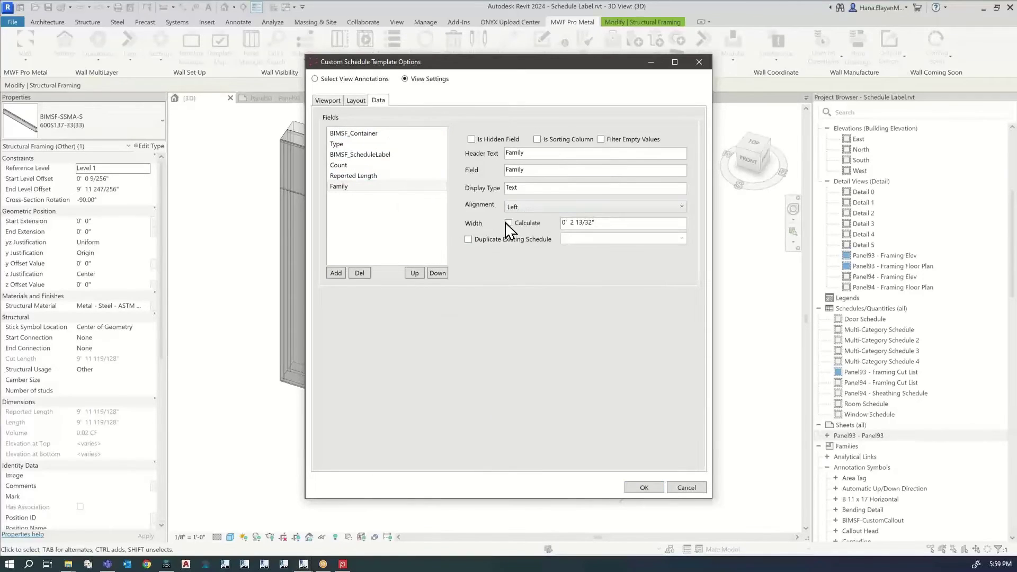
left_click(391, 177)
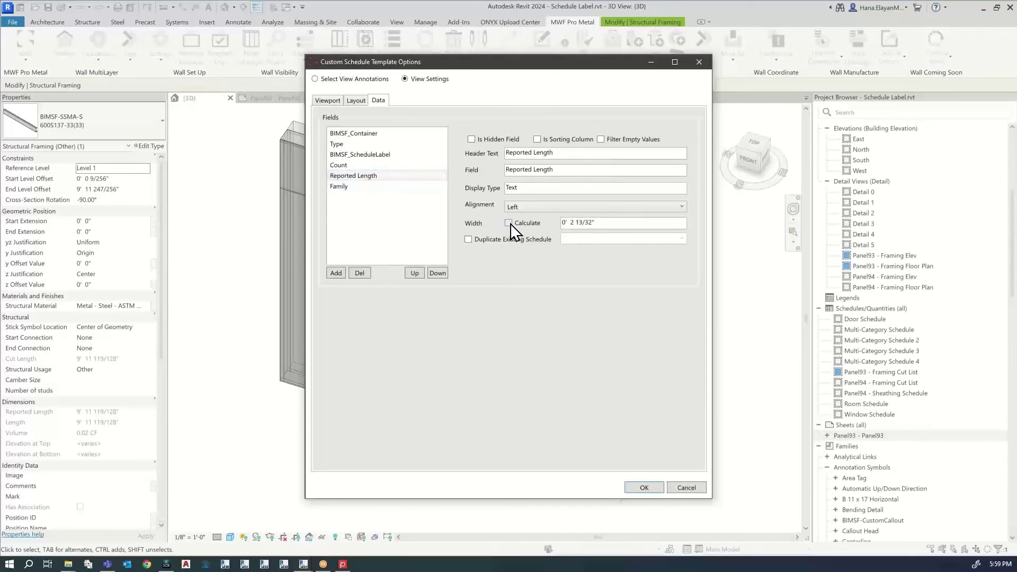
left_click(509, 223)
left_click(342, 165)
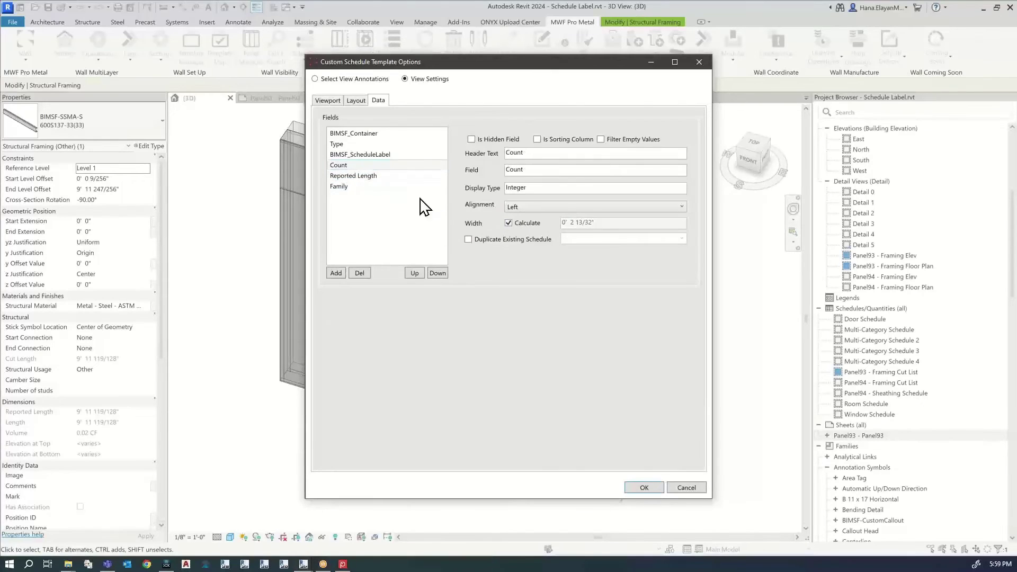
left_click(366, 154)
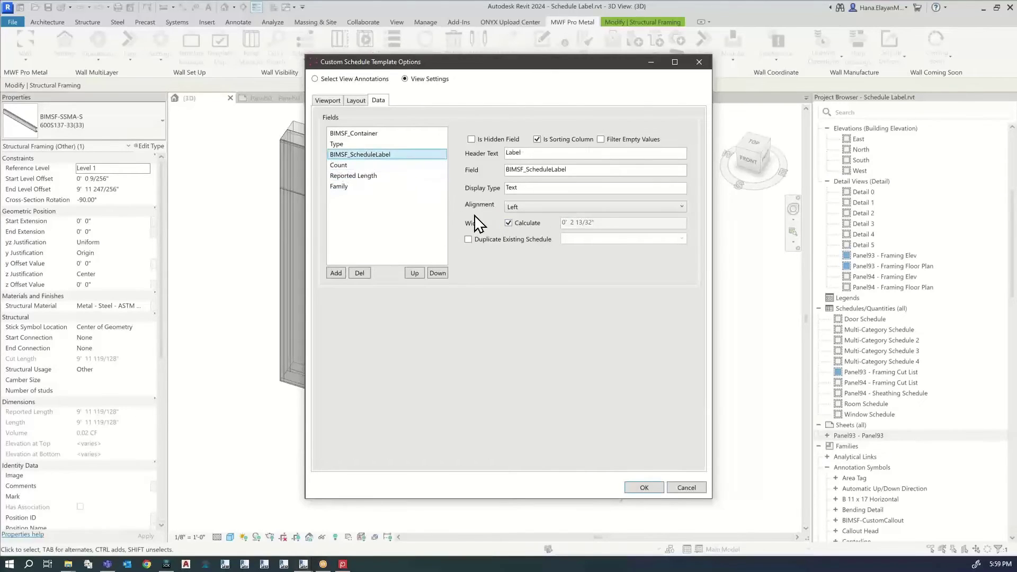
left_click(646, 492)
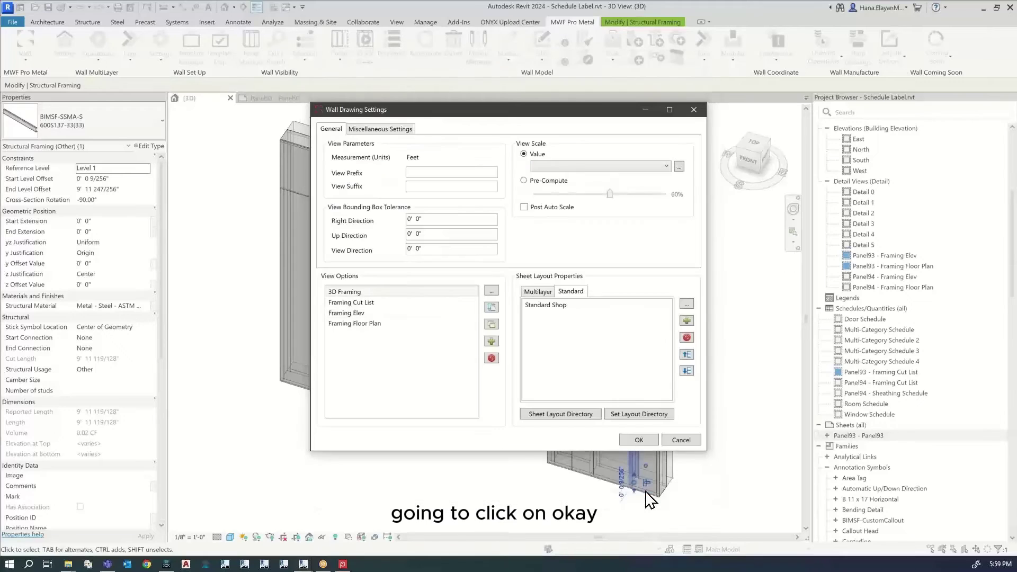
left_click(372, 134)
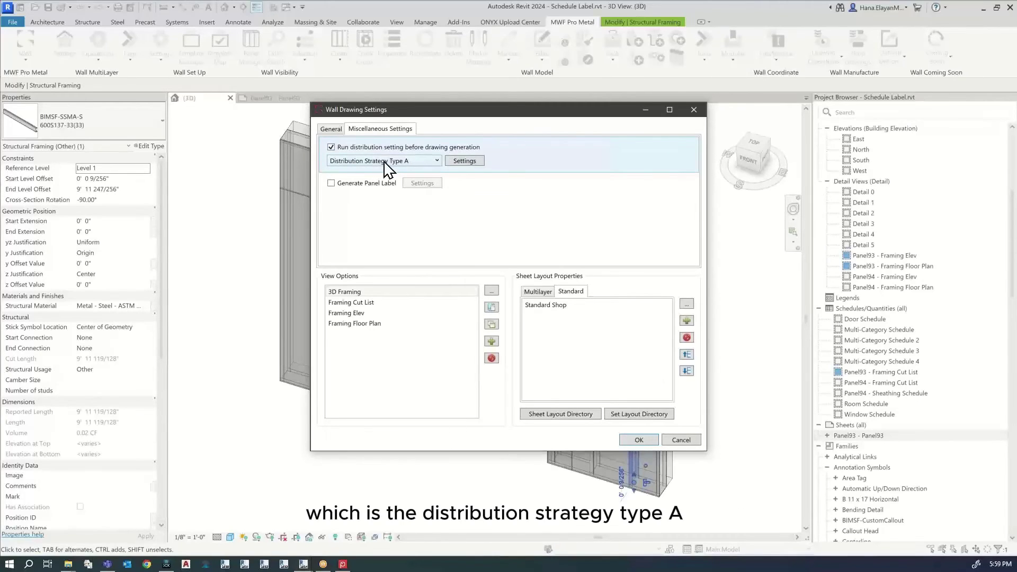
left_click(335, 134)
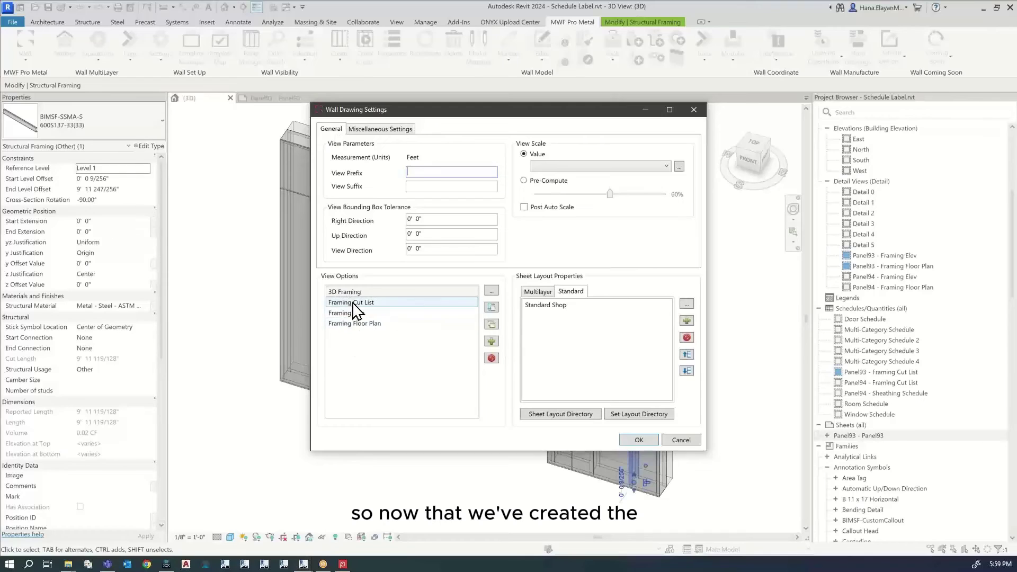
- Put Framing Cut List in the Upper Left Zone of the Standard Shop sheet layout
double_click(543, 306)
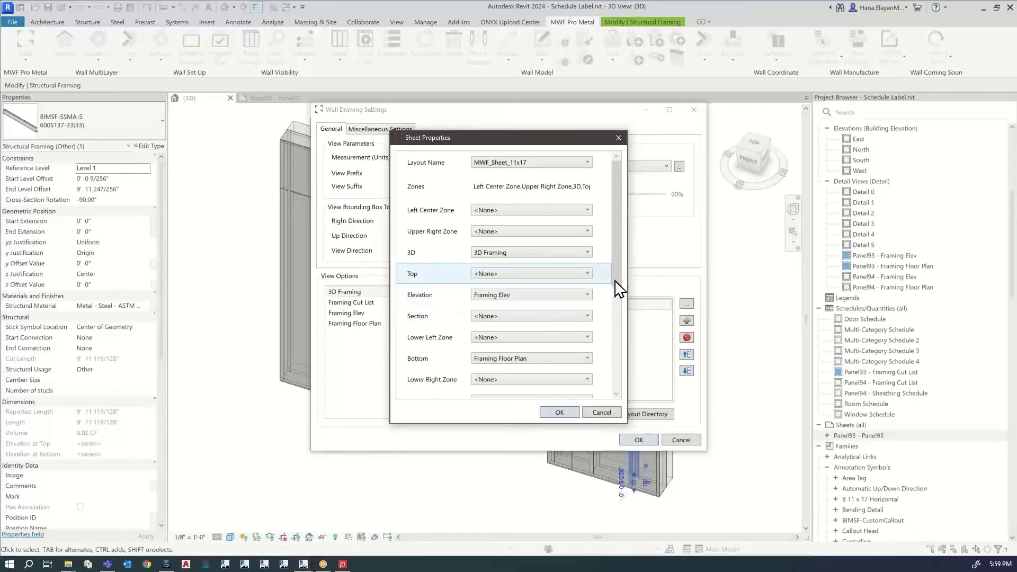
scroll(619, 281, "down", 1)
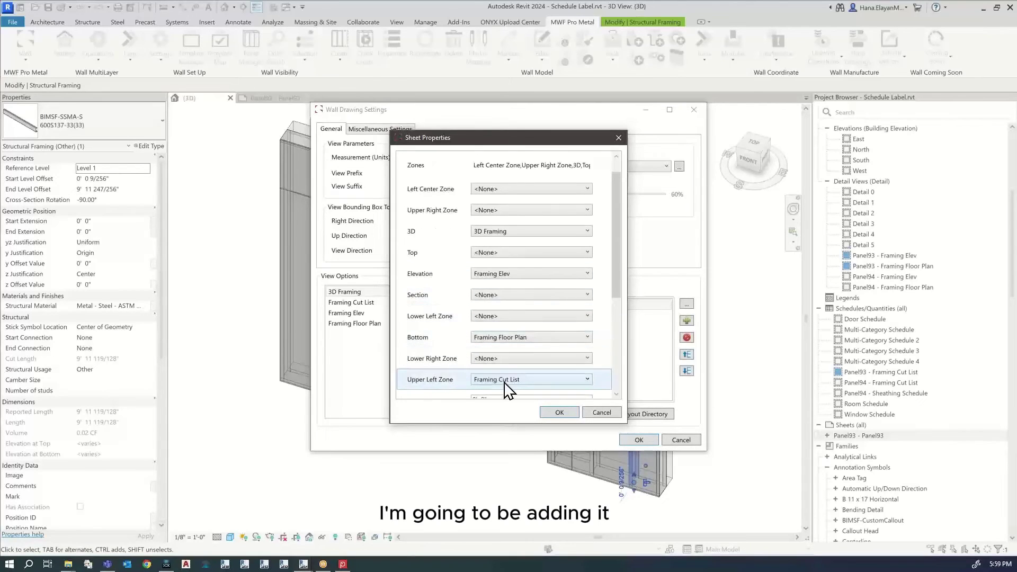
left_click(482, 380)
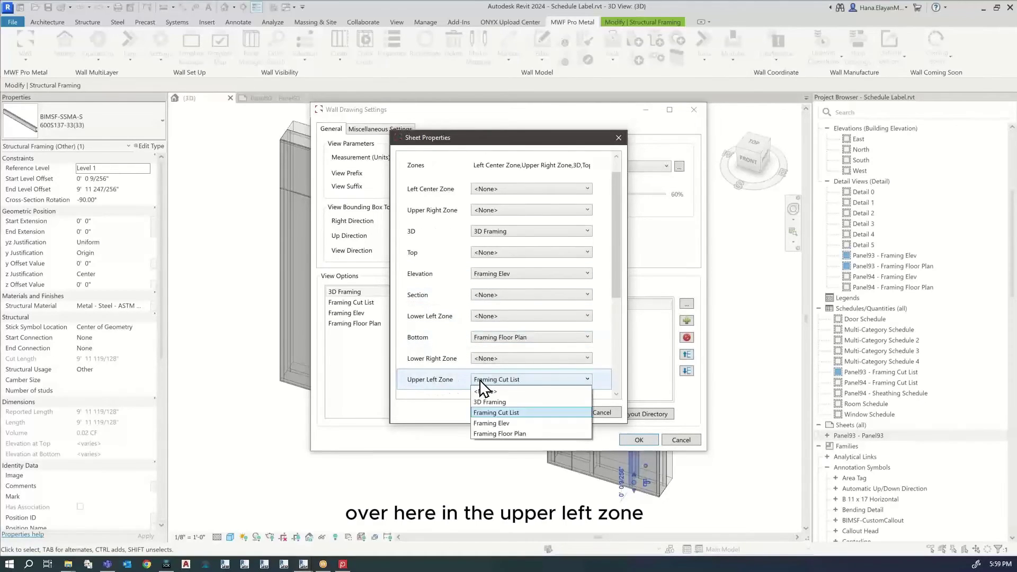
left_click(481, 383)
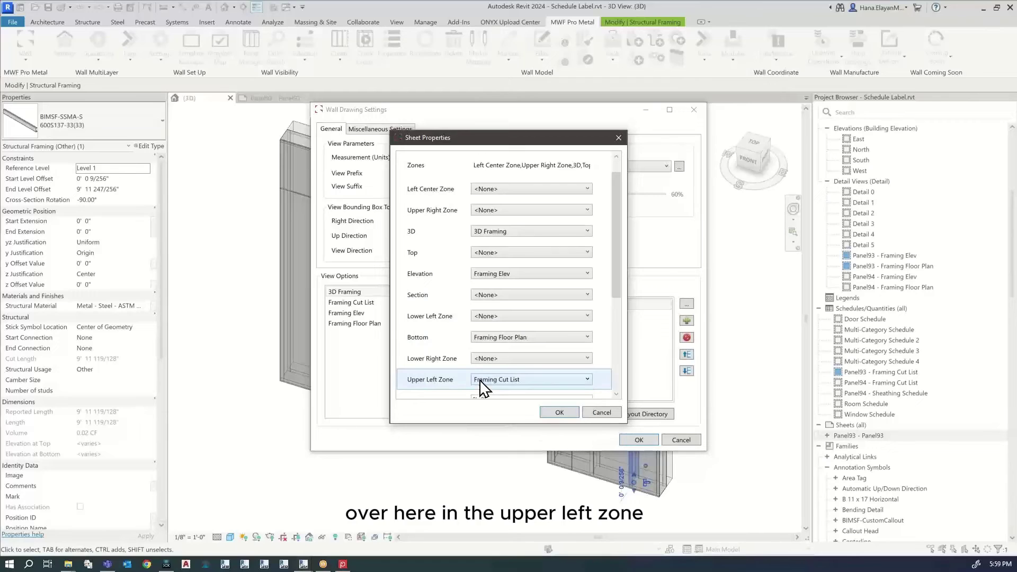
left_click(560, 414)
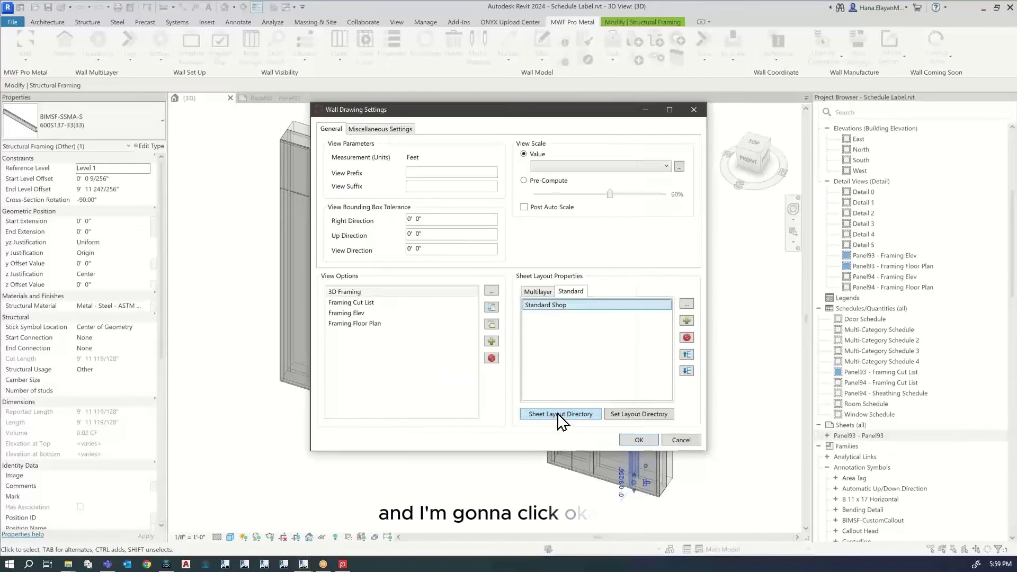
- Set the Multilayer Framing Shop layout's Upper Left Zone to Framing Cut List and close all dialogs
left_click(536, 292)
double_click(544, 306)
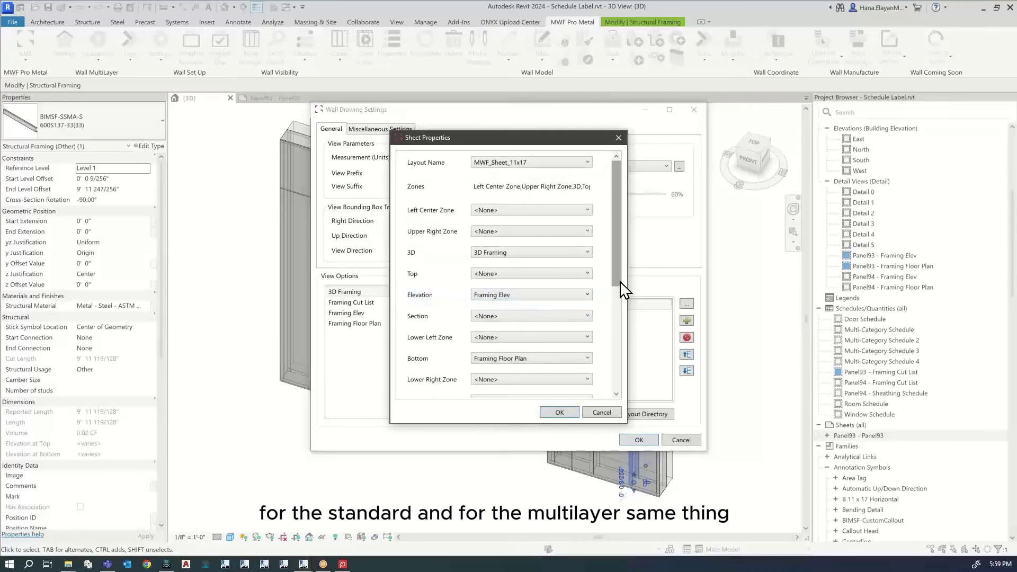
scroll(567, 318, "down", 3)
left_click(513, 333)
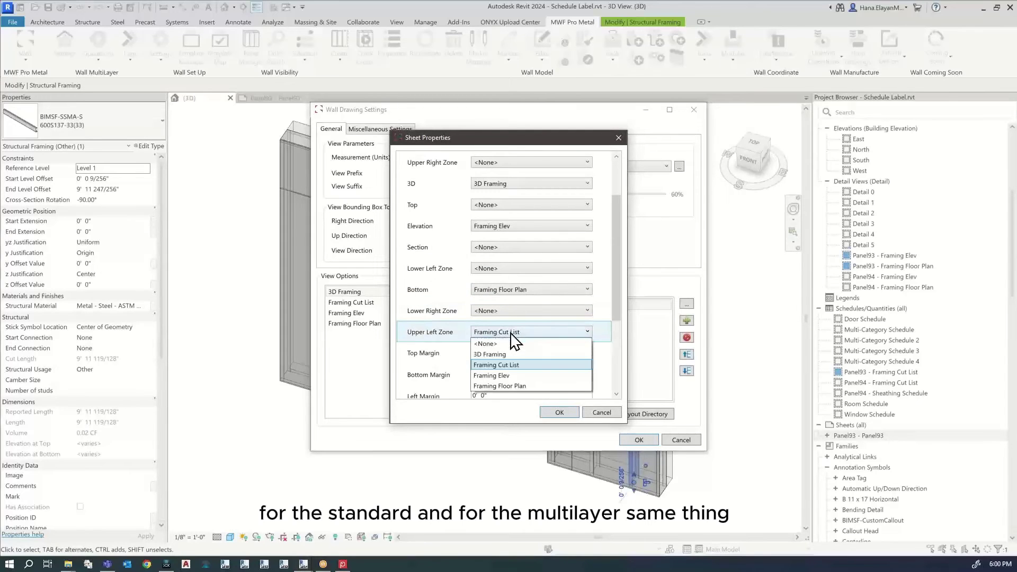
left_click(504, 366)
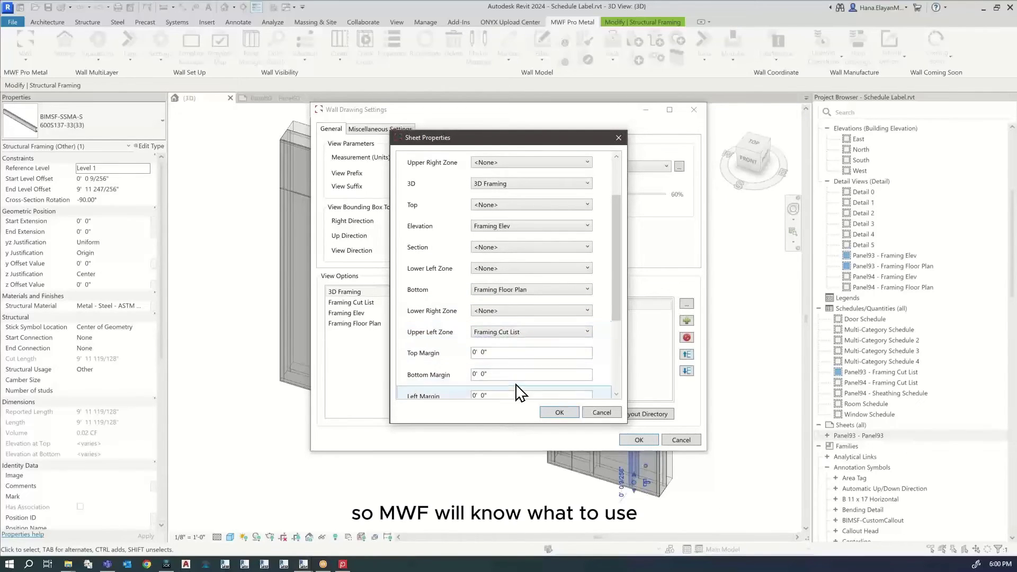
left_click(560, 412)
left_click(640, 440)
left_click(586, 360)
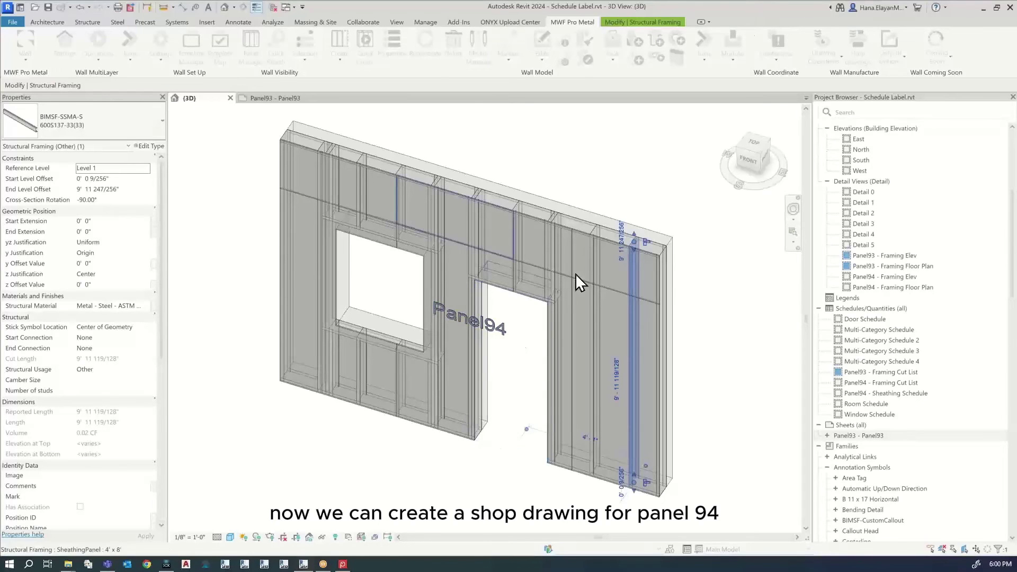
- Select a Panel94 stud and generate its shop drawing using MWF Shops 11x17 (Default)
left_click(596, 249)
left_click(595, 249)
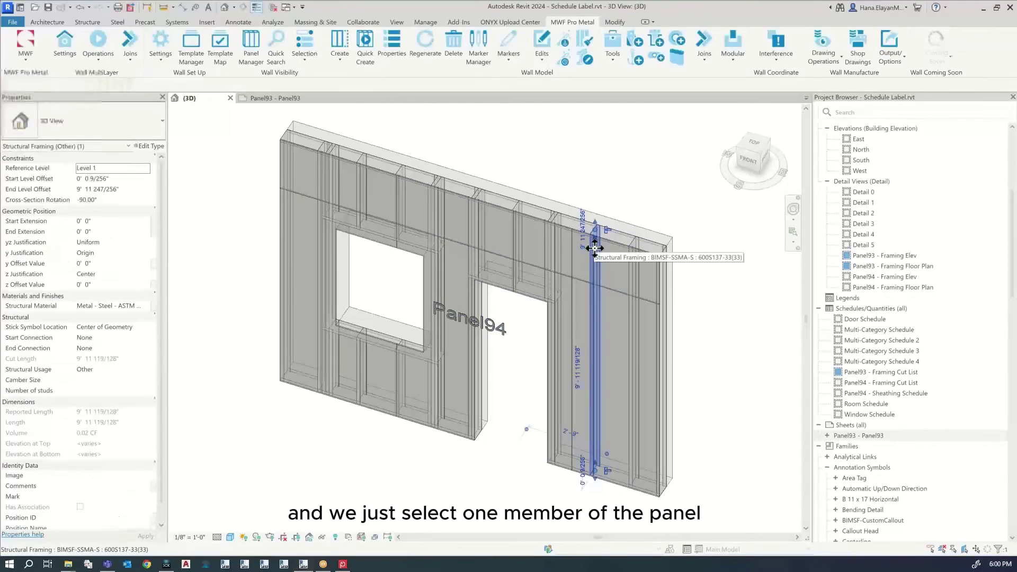
left_click(583, 23)
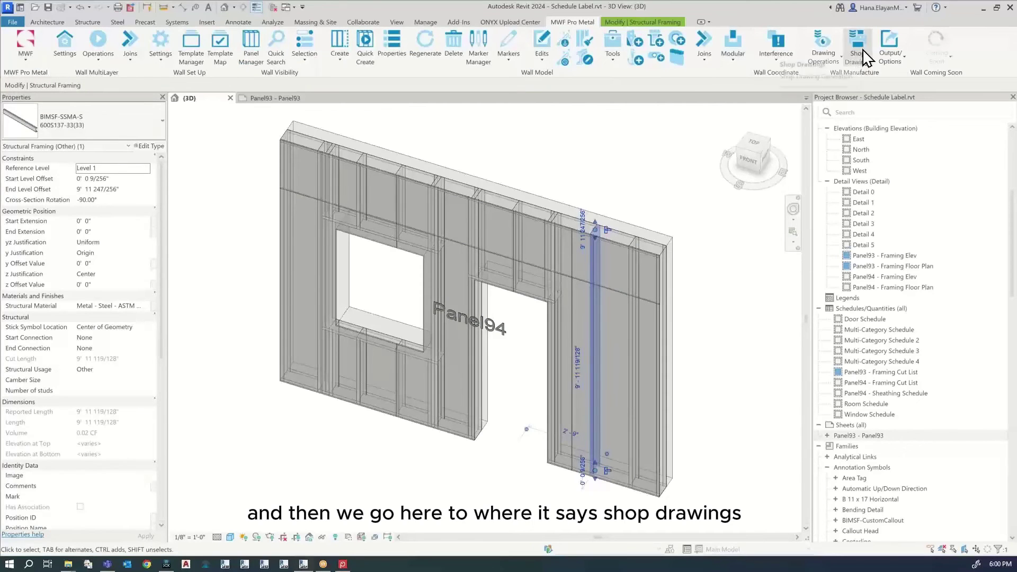
left_click(858, 49)
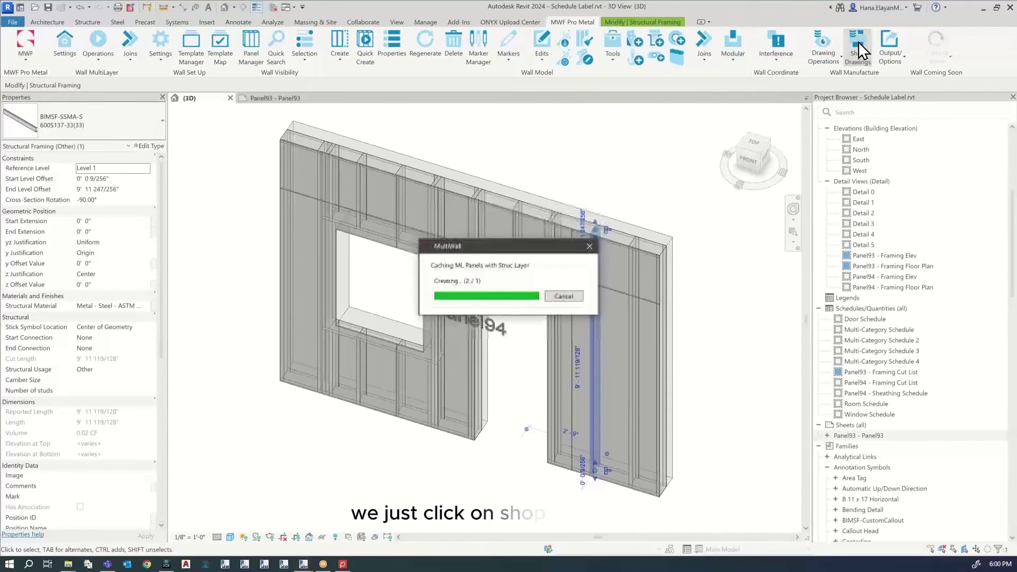
left_click(504, 275)
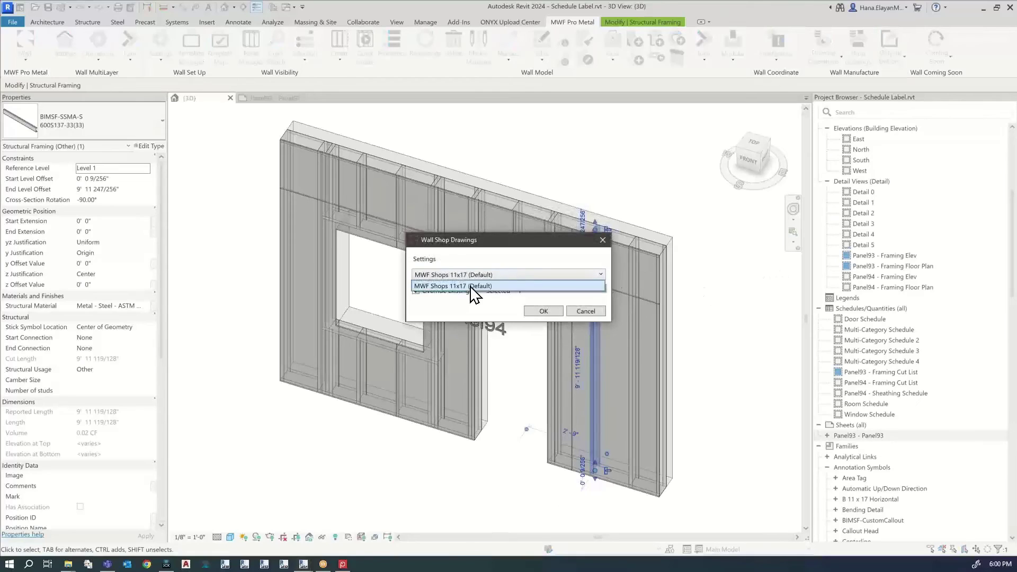
left_click(479, 282)
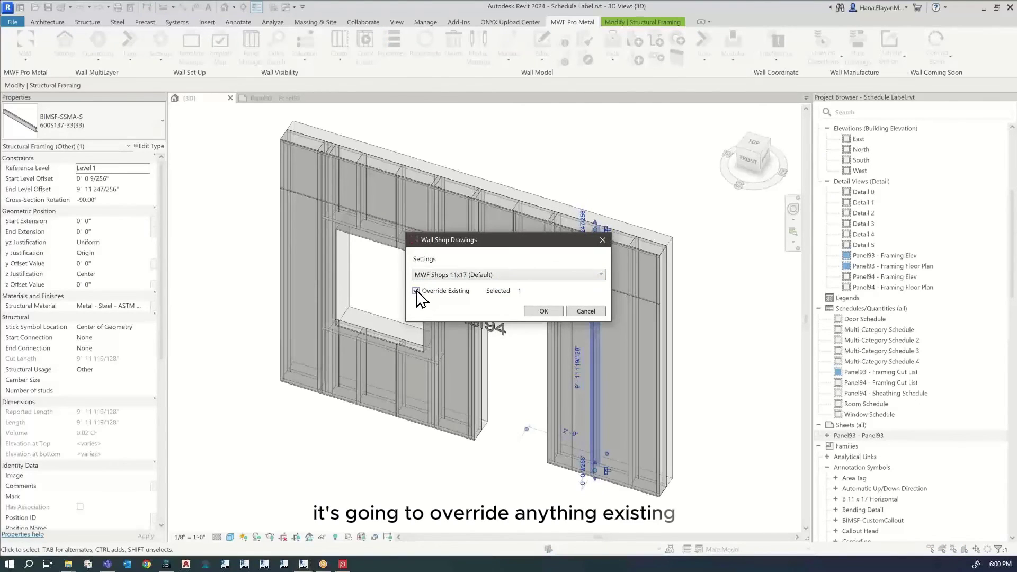
left_click(545, 312)
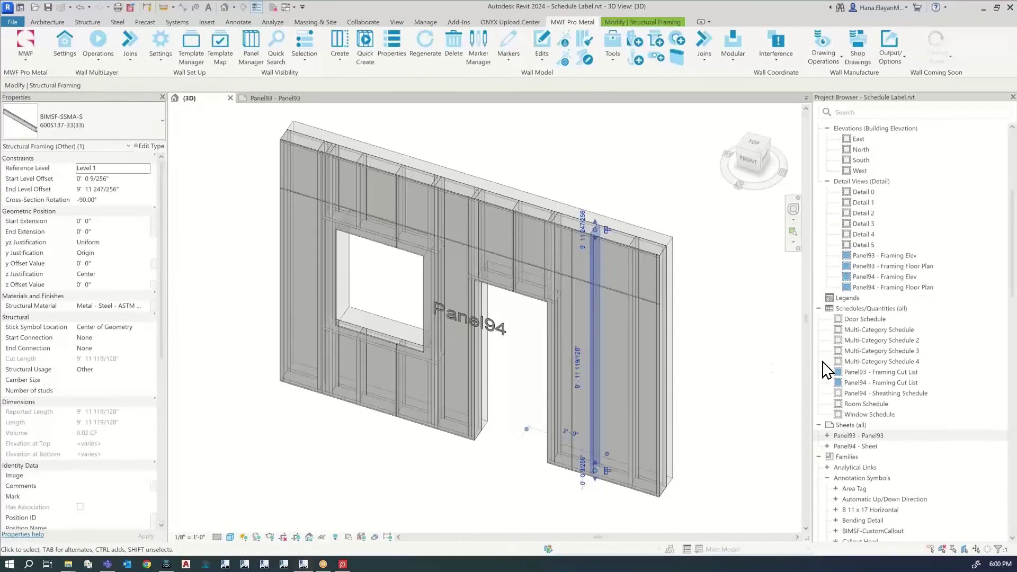
- Open Panel94 - Sheet, inspect the Framing Cut List schedule up close, then view the whole sheet
double_click(852, 447)
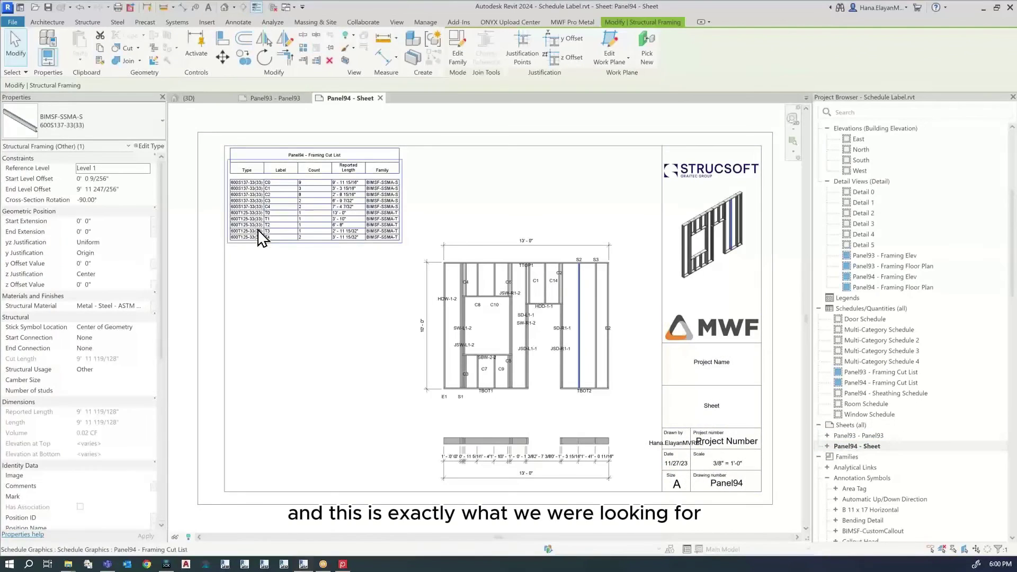
scroll(270, 182, "up", 2)
scroll(270, 183, "up", 3)
scroll(359, 266, "down", 2)
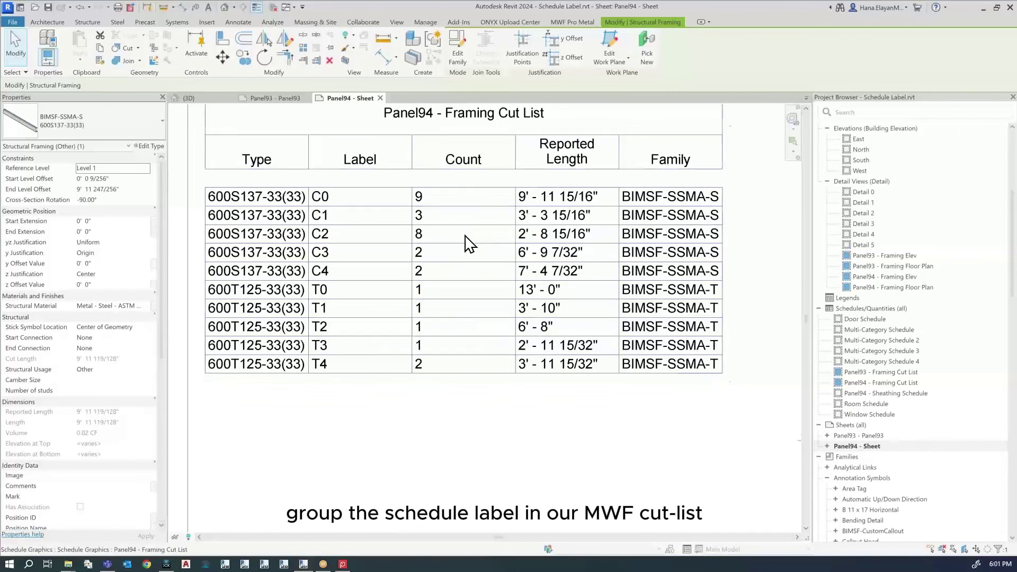
scroll(466, 243, "down", 2)
scroll(462, 270, "down", 4)
middle_click_drag(477, 288, 385, 275)
scroll(377, 275, "down", 2)
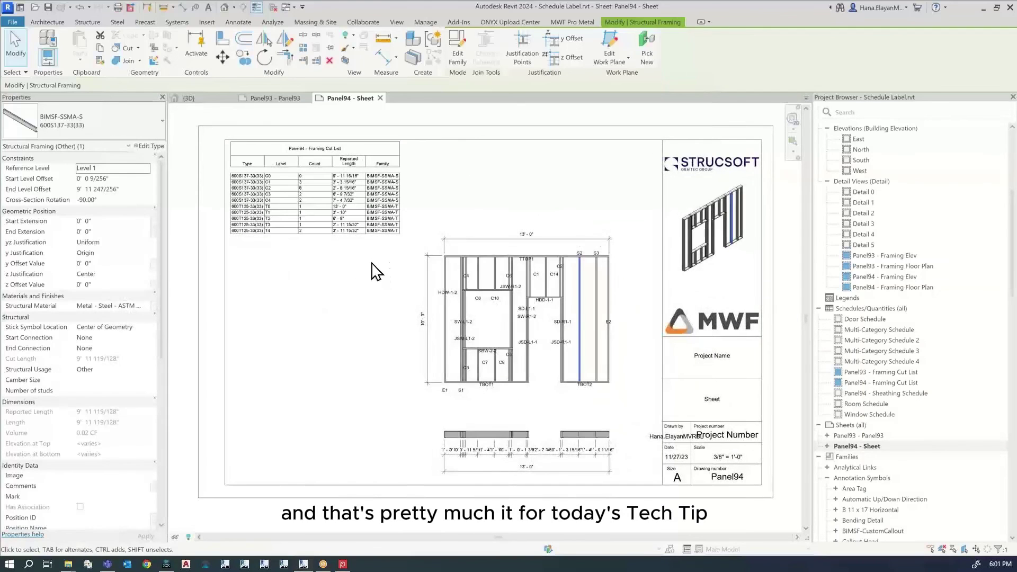